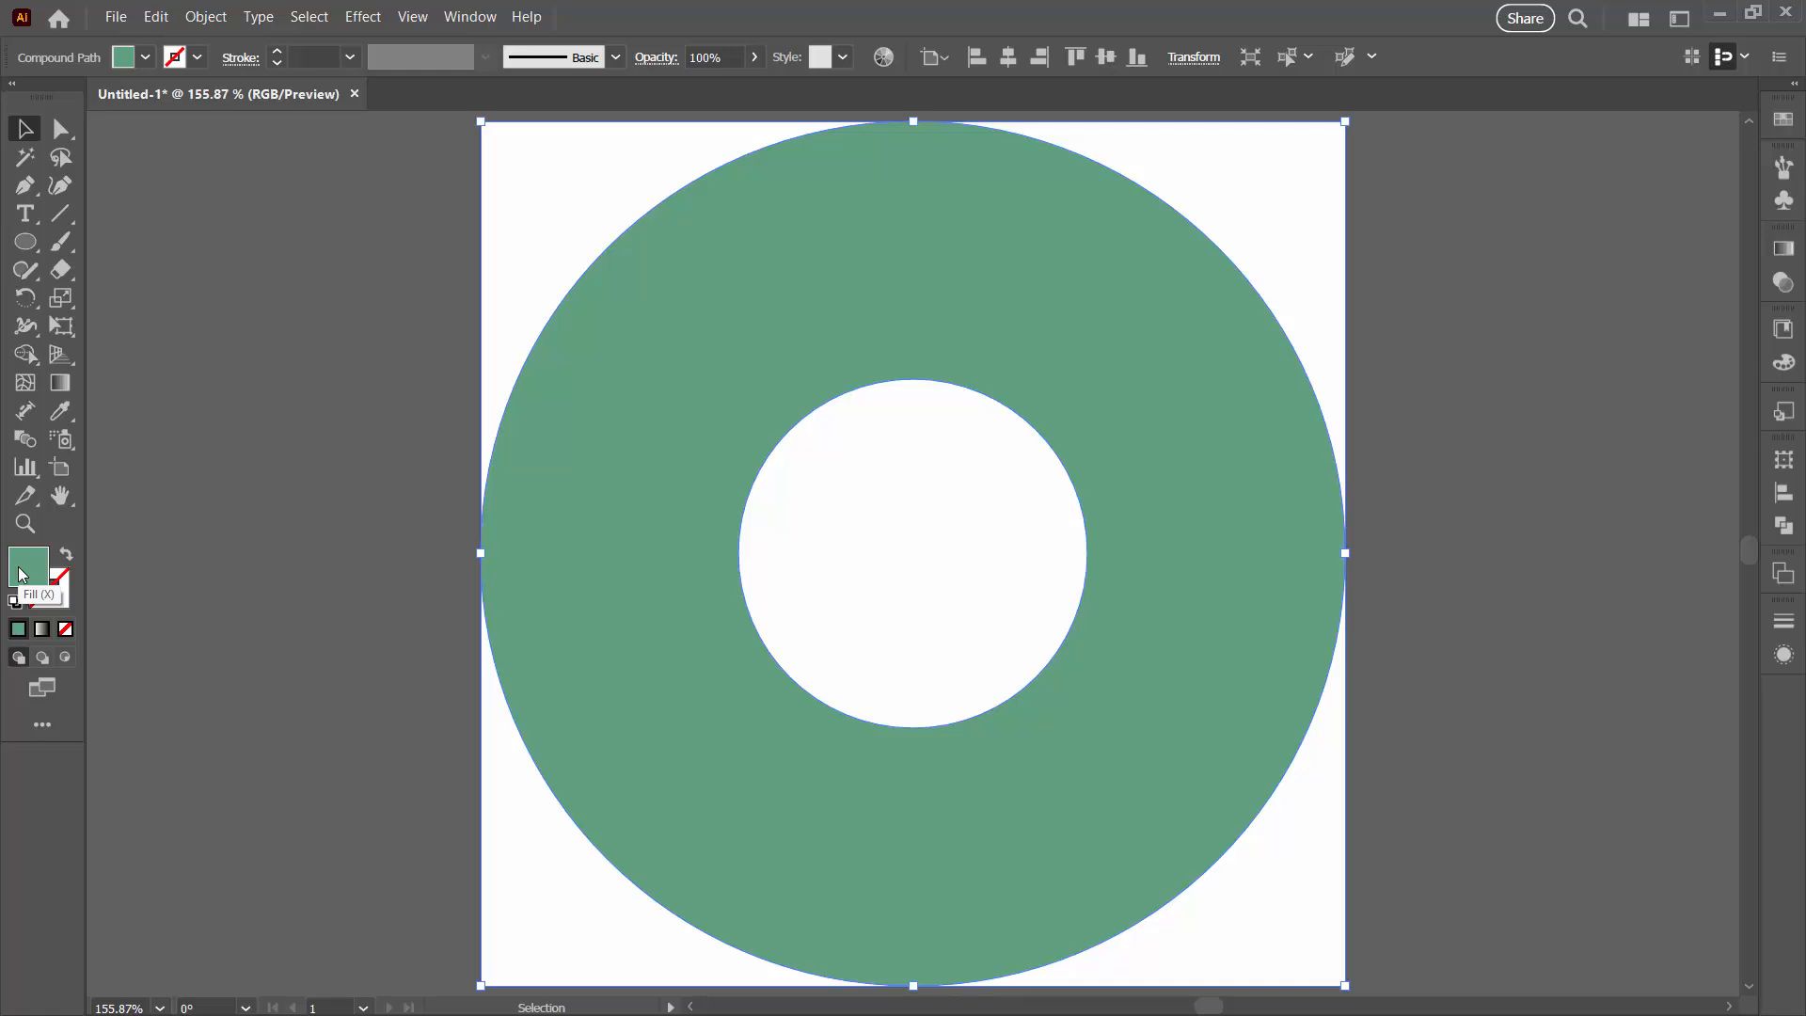
Step: Change the donut's fill color to white (FFFFFF) in the Color Picker
{"action": "double_click", "coordinate": [21, 574]}
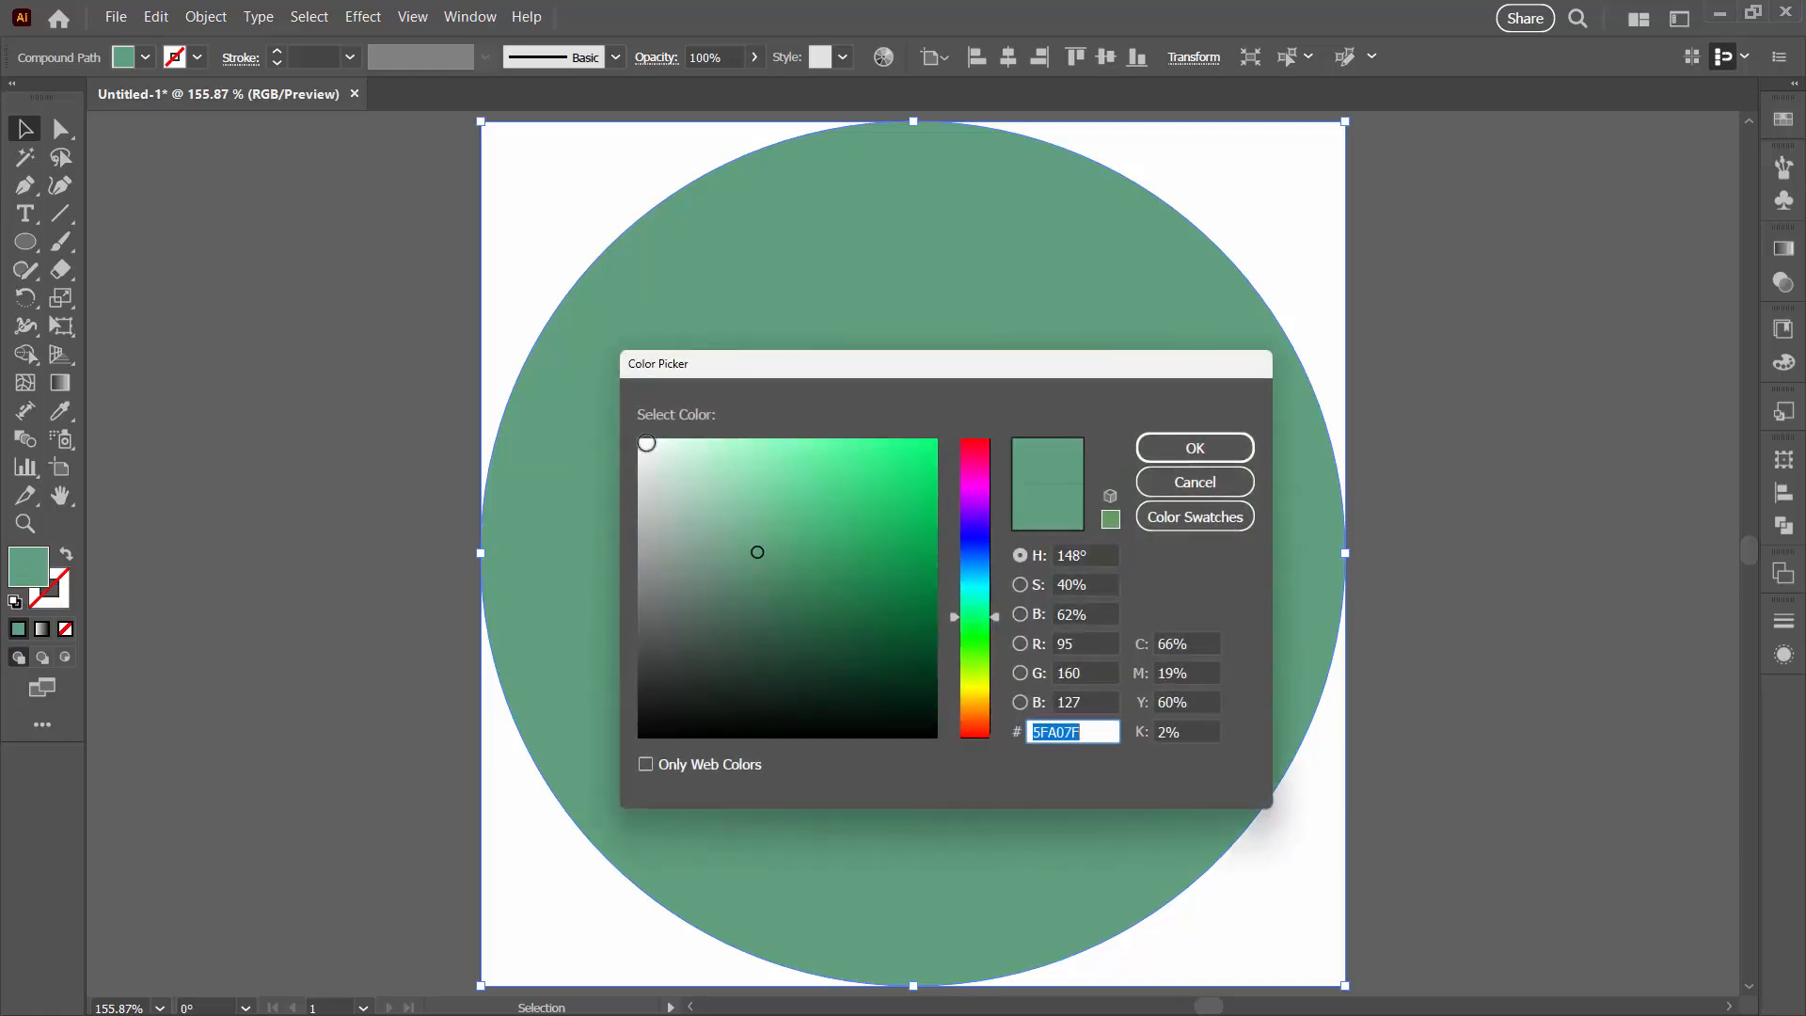
{"action": "left_click_drag", "start_coordinate": [646, 442], "coordinate": [612, 391]}
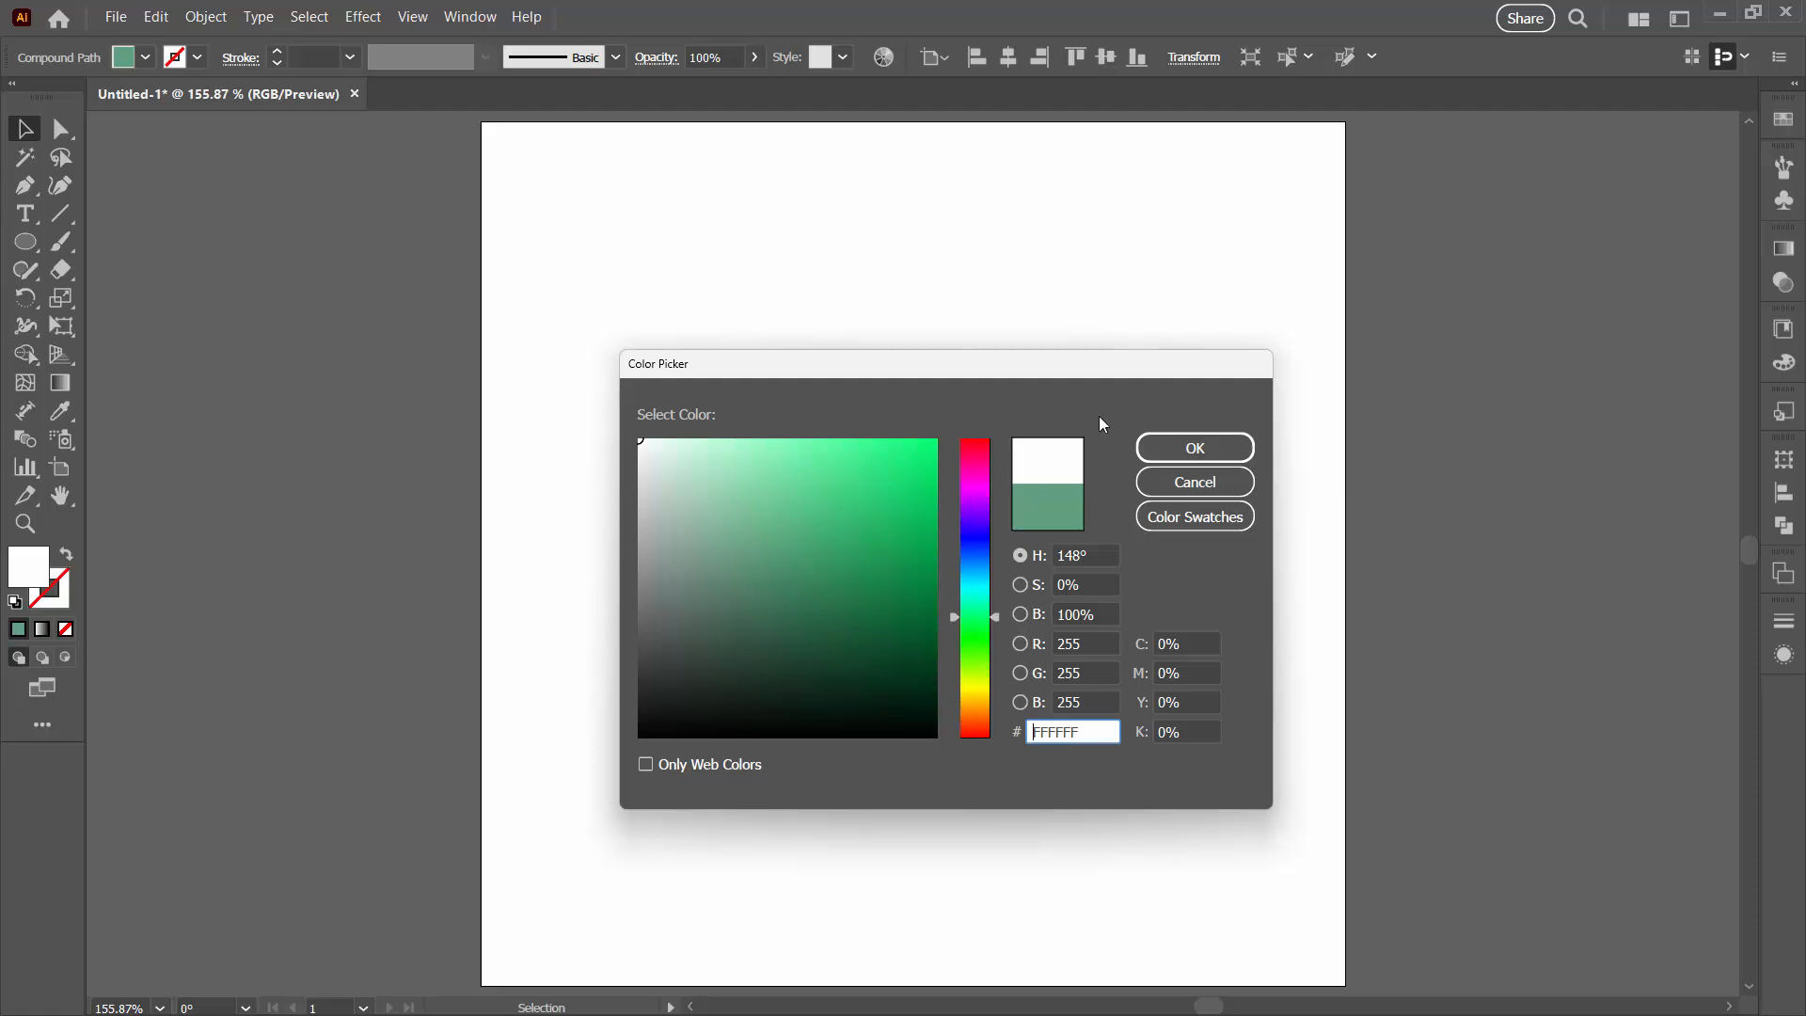
{"action": "left_click", "coordinate": [1189, 458]}
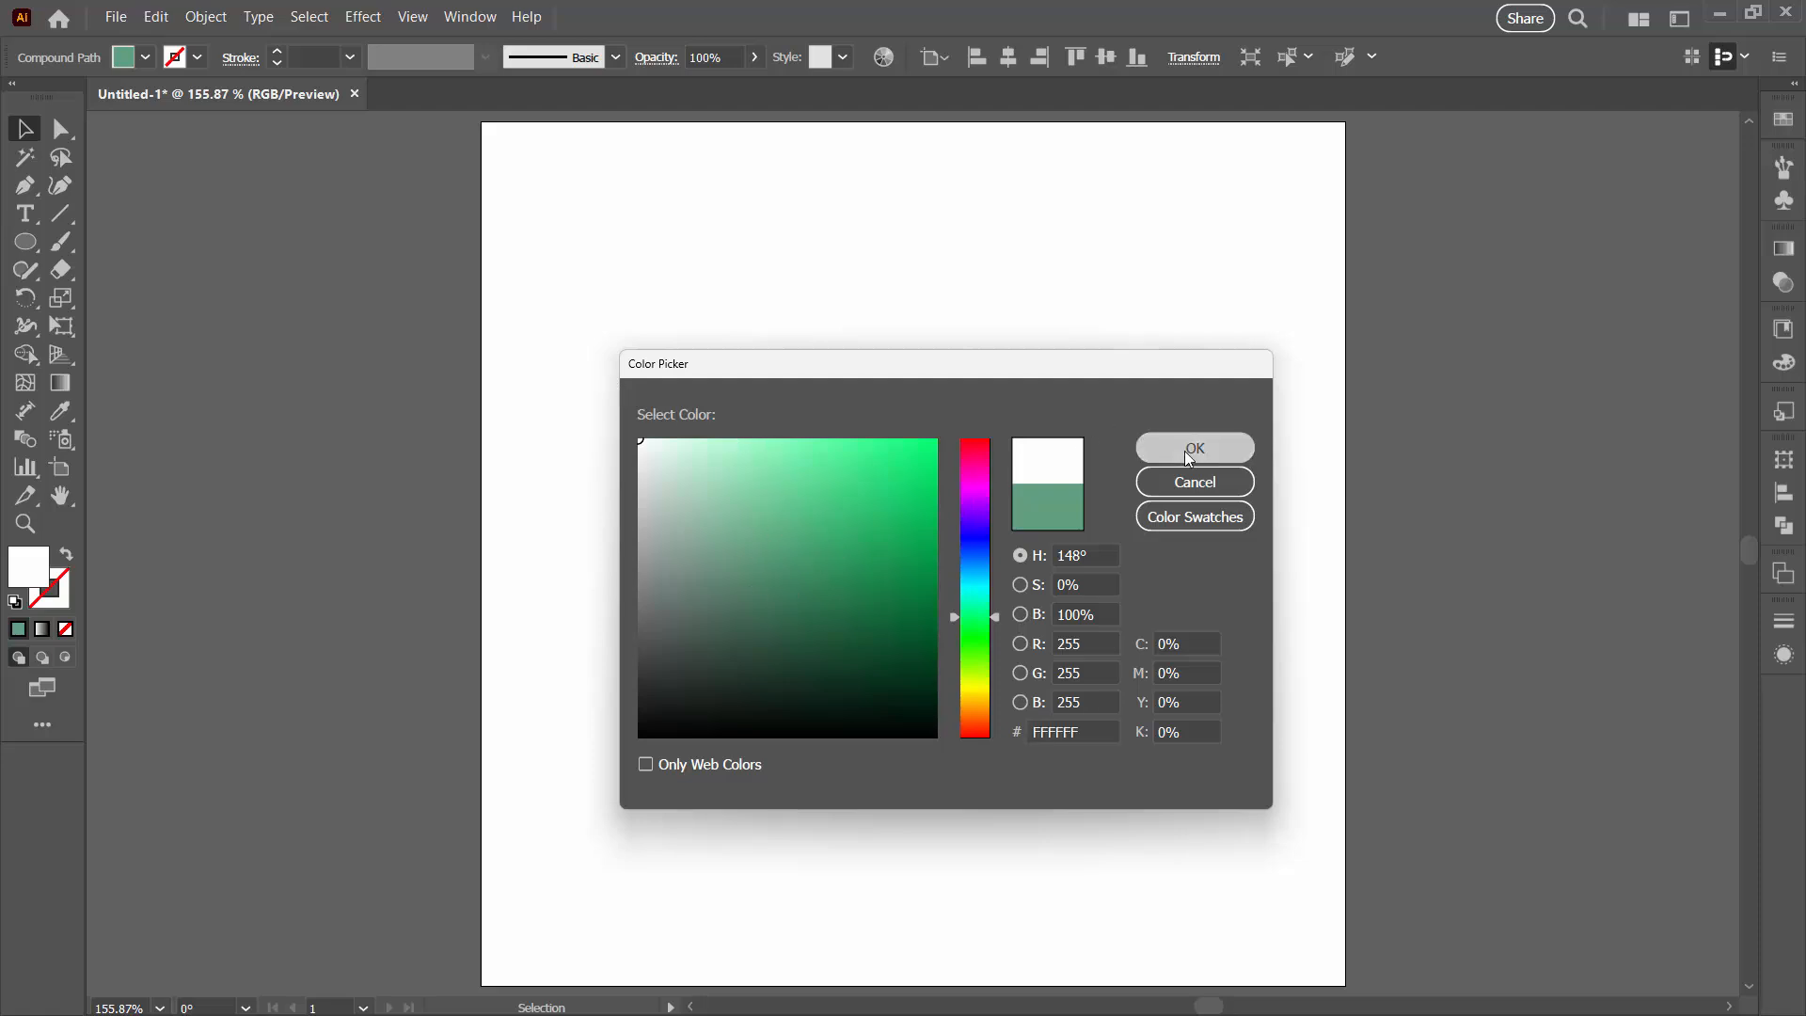
Step: Reselect the donut and open the Export for Screens dialog
{"action": "left_click", "coordinate": [1385, 900]}
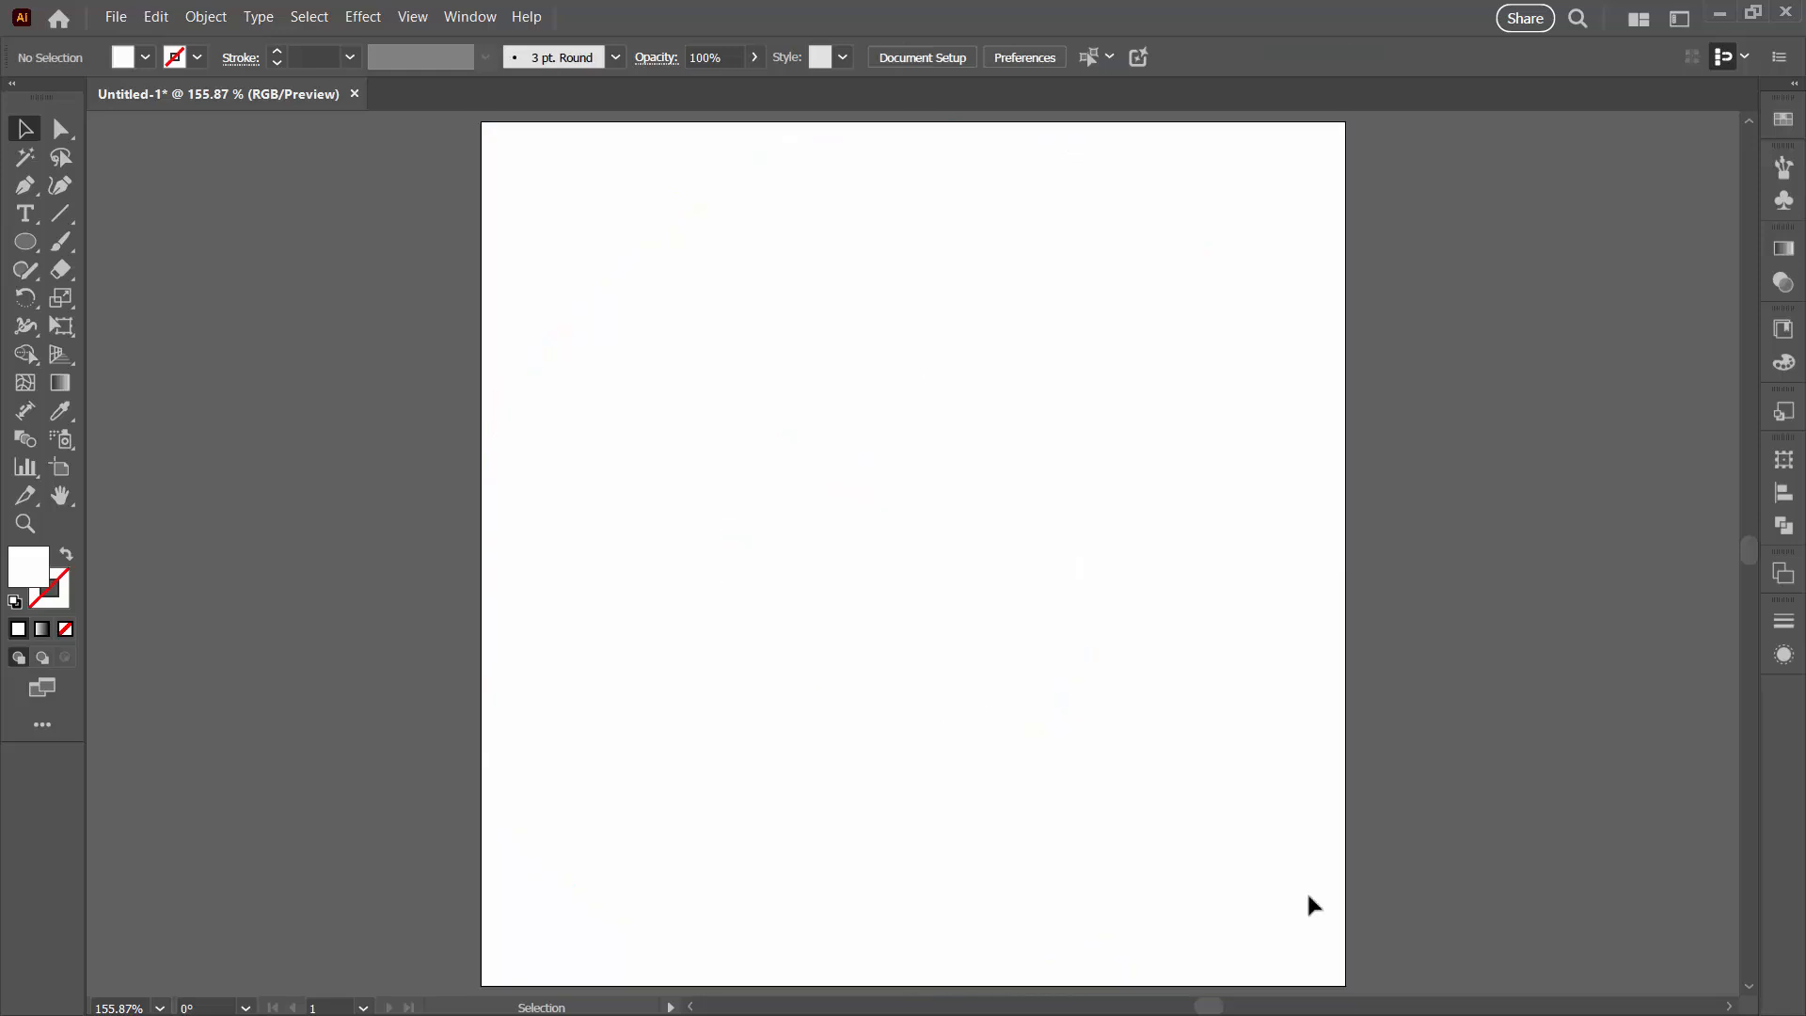
{"action": "left_click", "coordinate": [941, 771]}
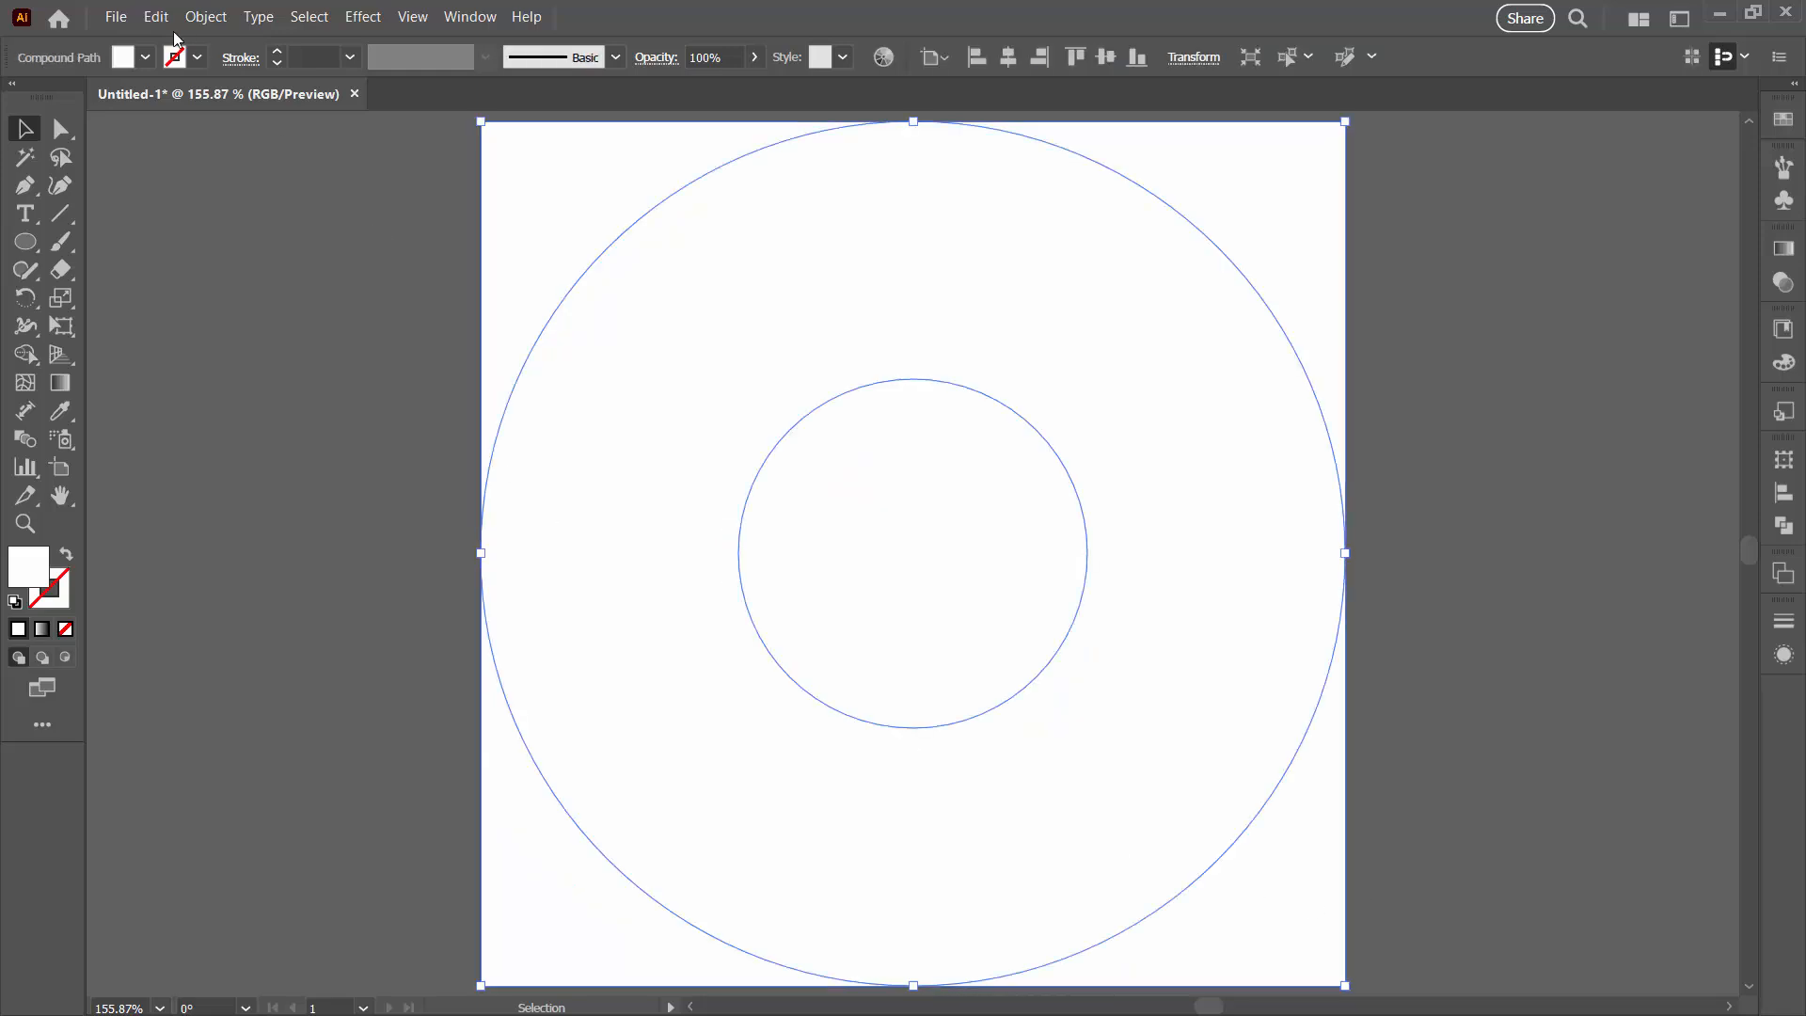
{"action": "left_click", "coordinate": [115, 17]}
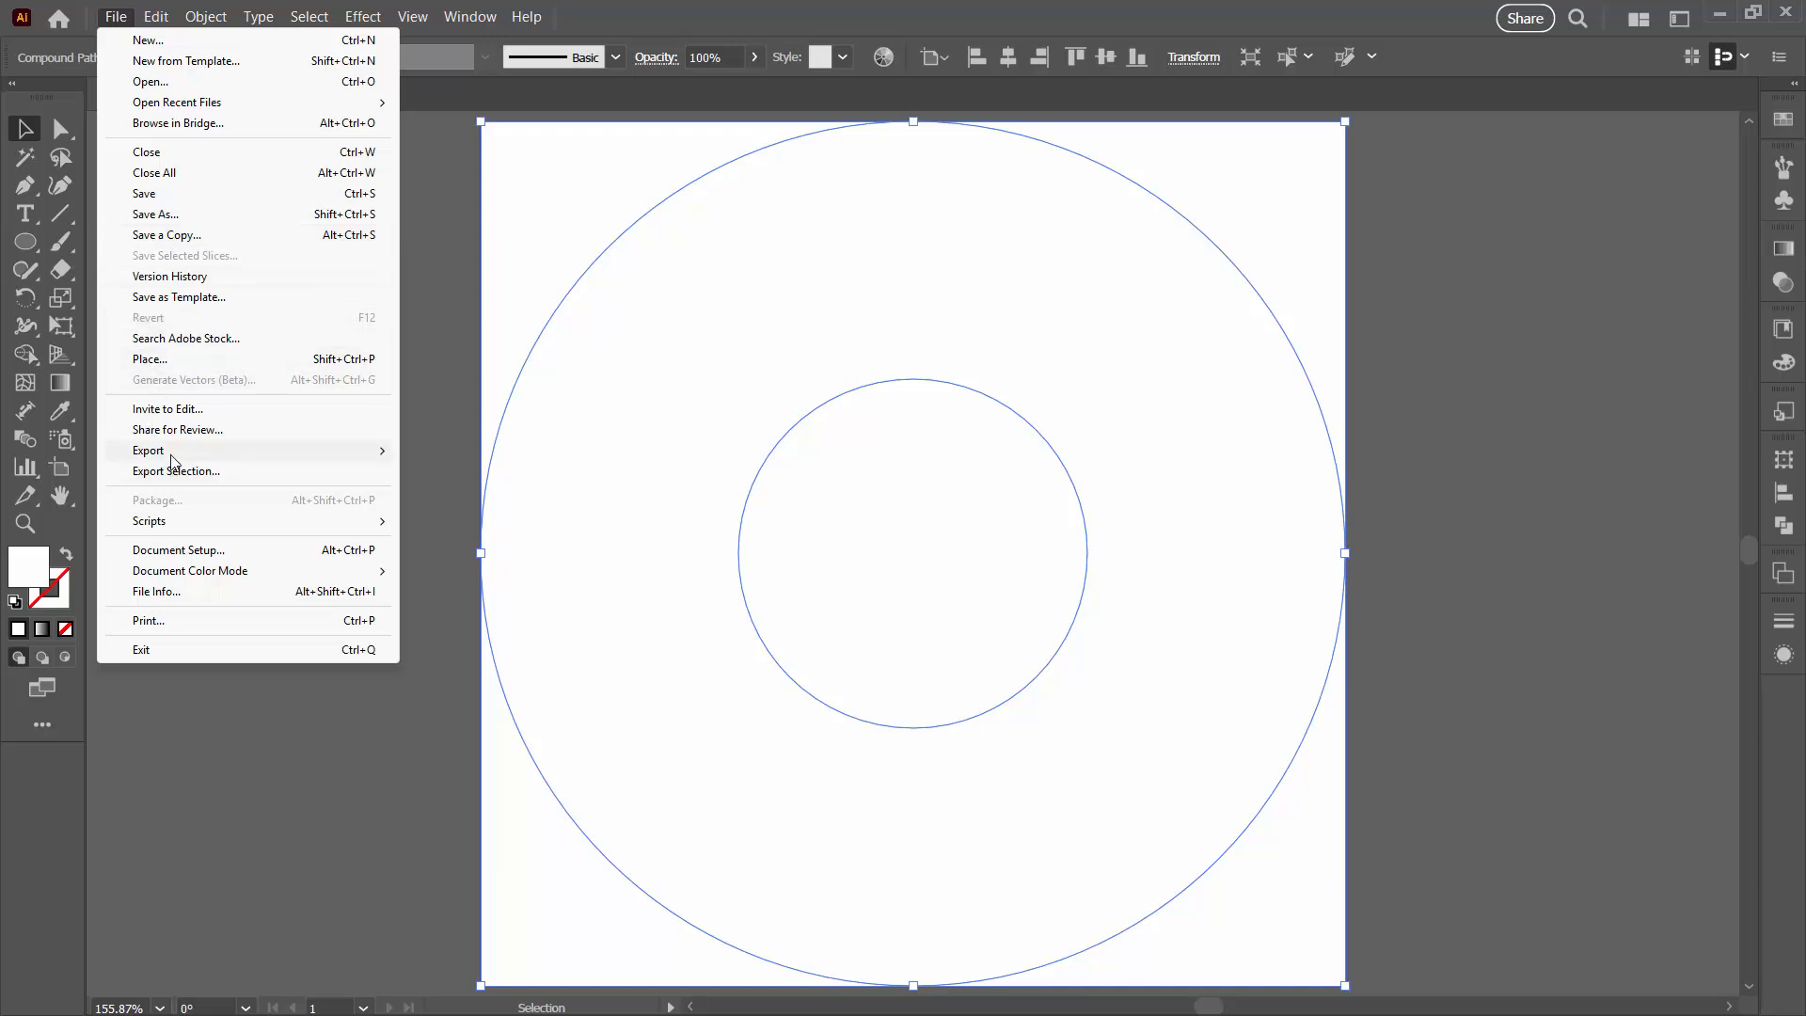
{"action": "mouse_move", "coordinate": [230, 452]}
{"action": "left_click", "coordinate": [487, 451]}
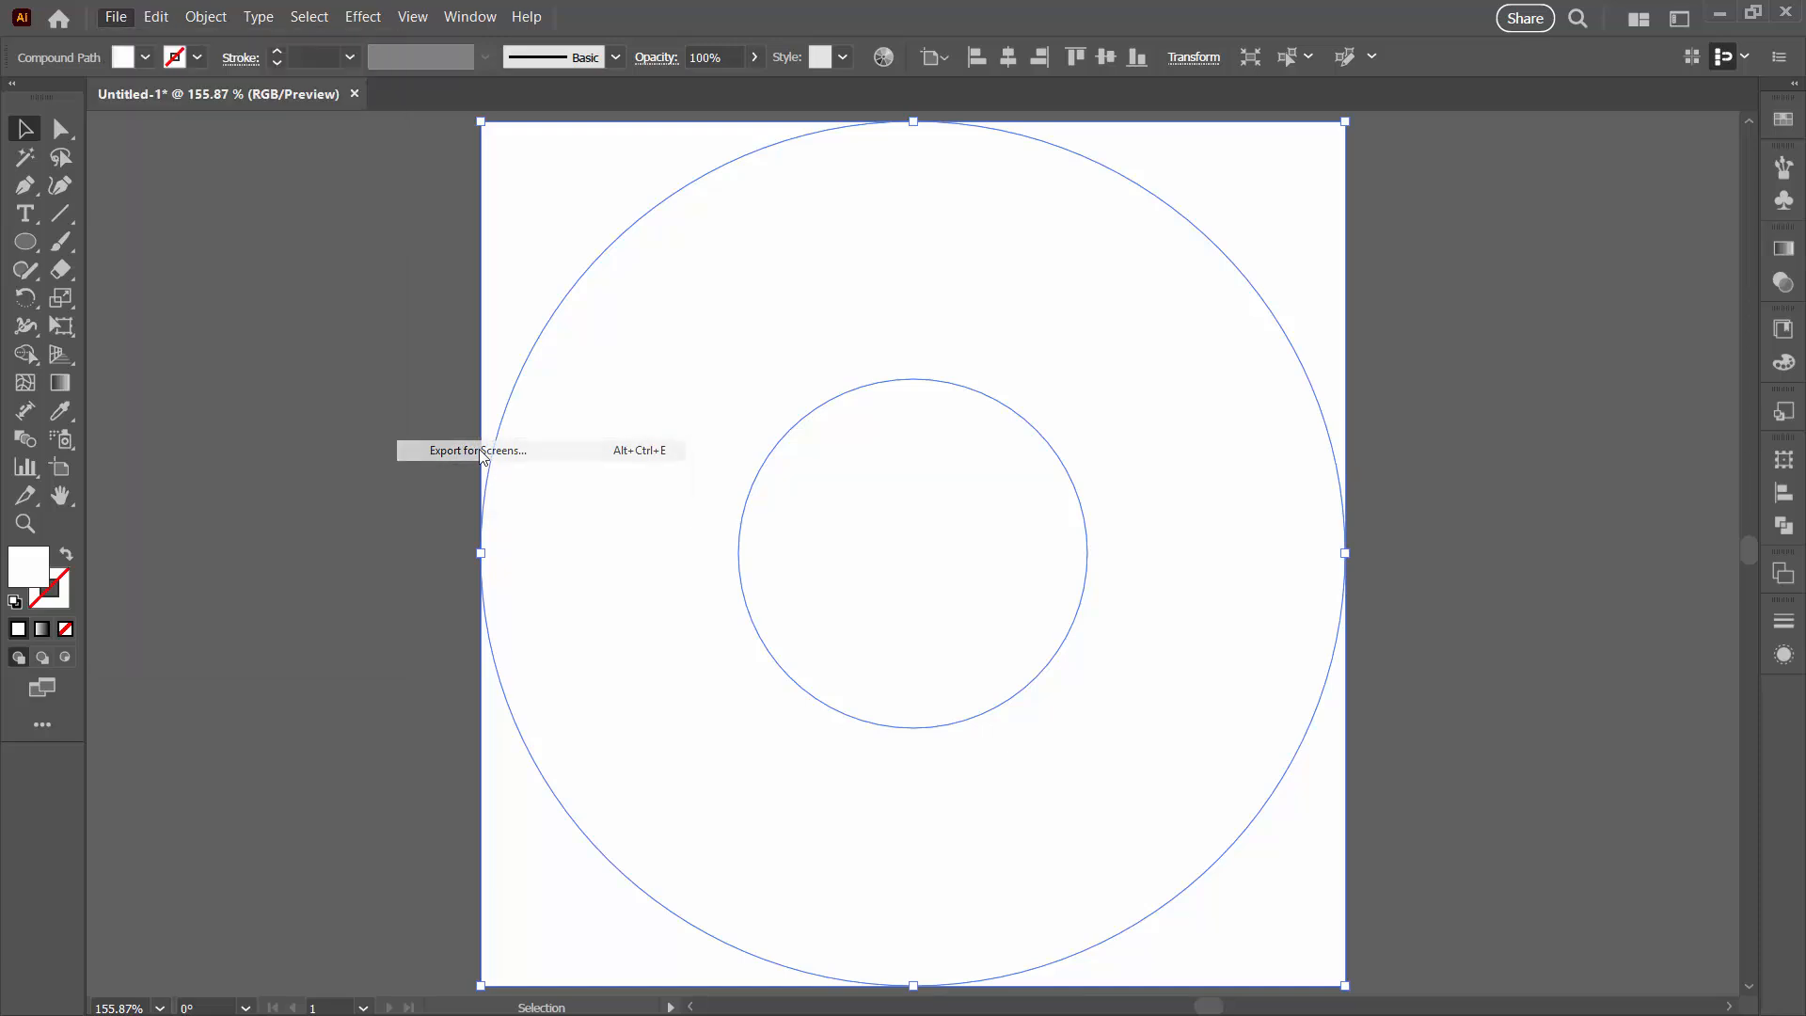
{"action": "left_click", "coordinate": [499, 292]}
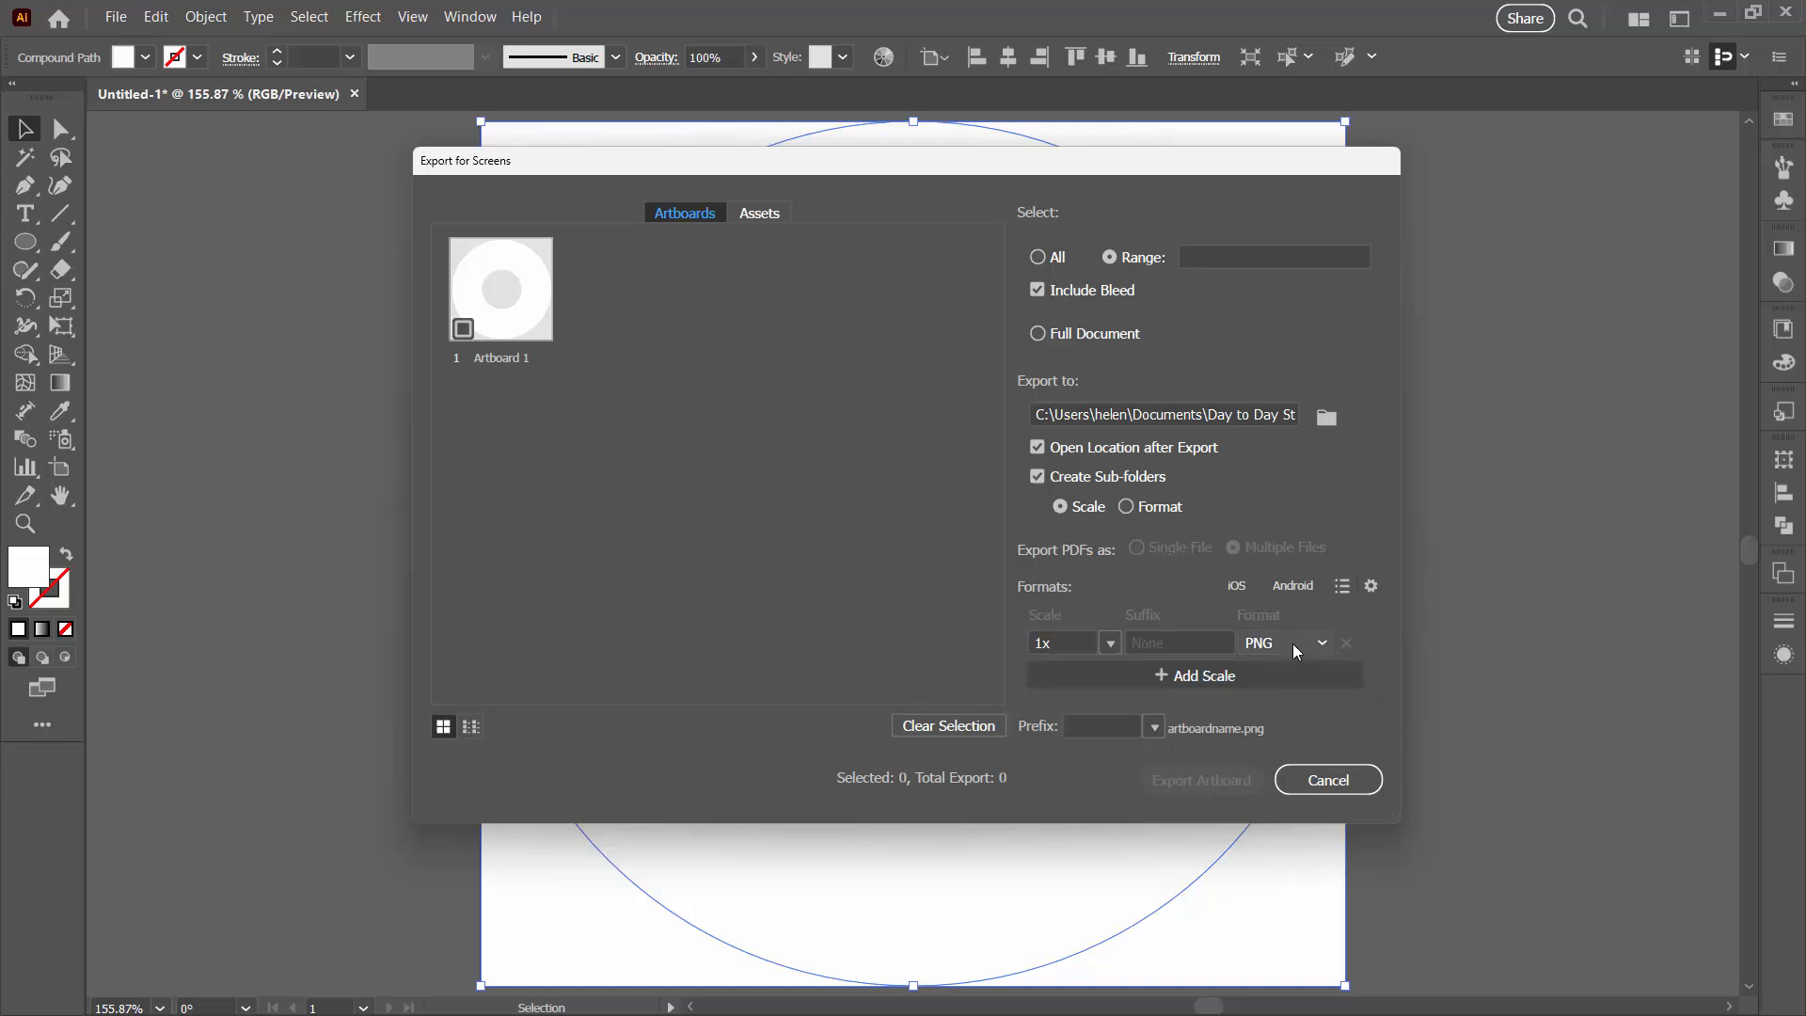
Step: Inspect the PNG and PNG 8 format settings for background transparency, then cancel the export
{"action": "left_click", "coordinate": [1370, 586]}
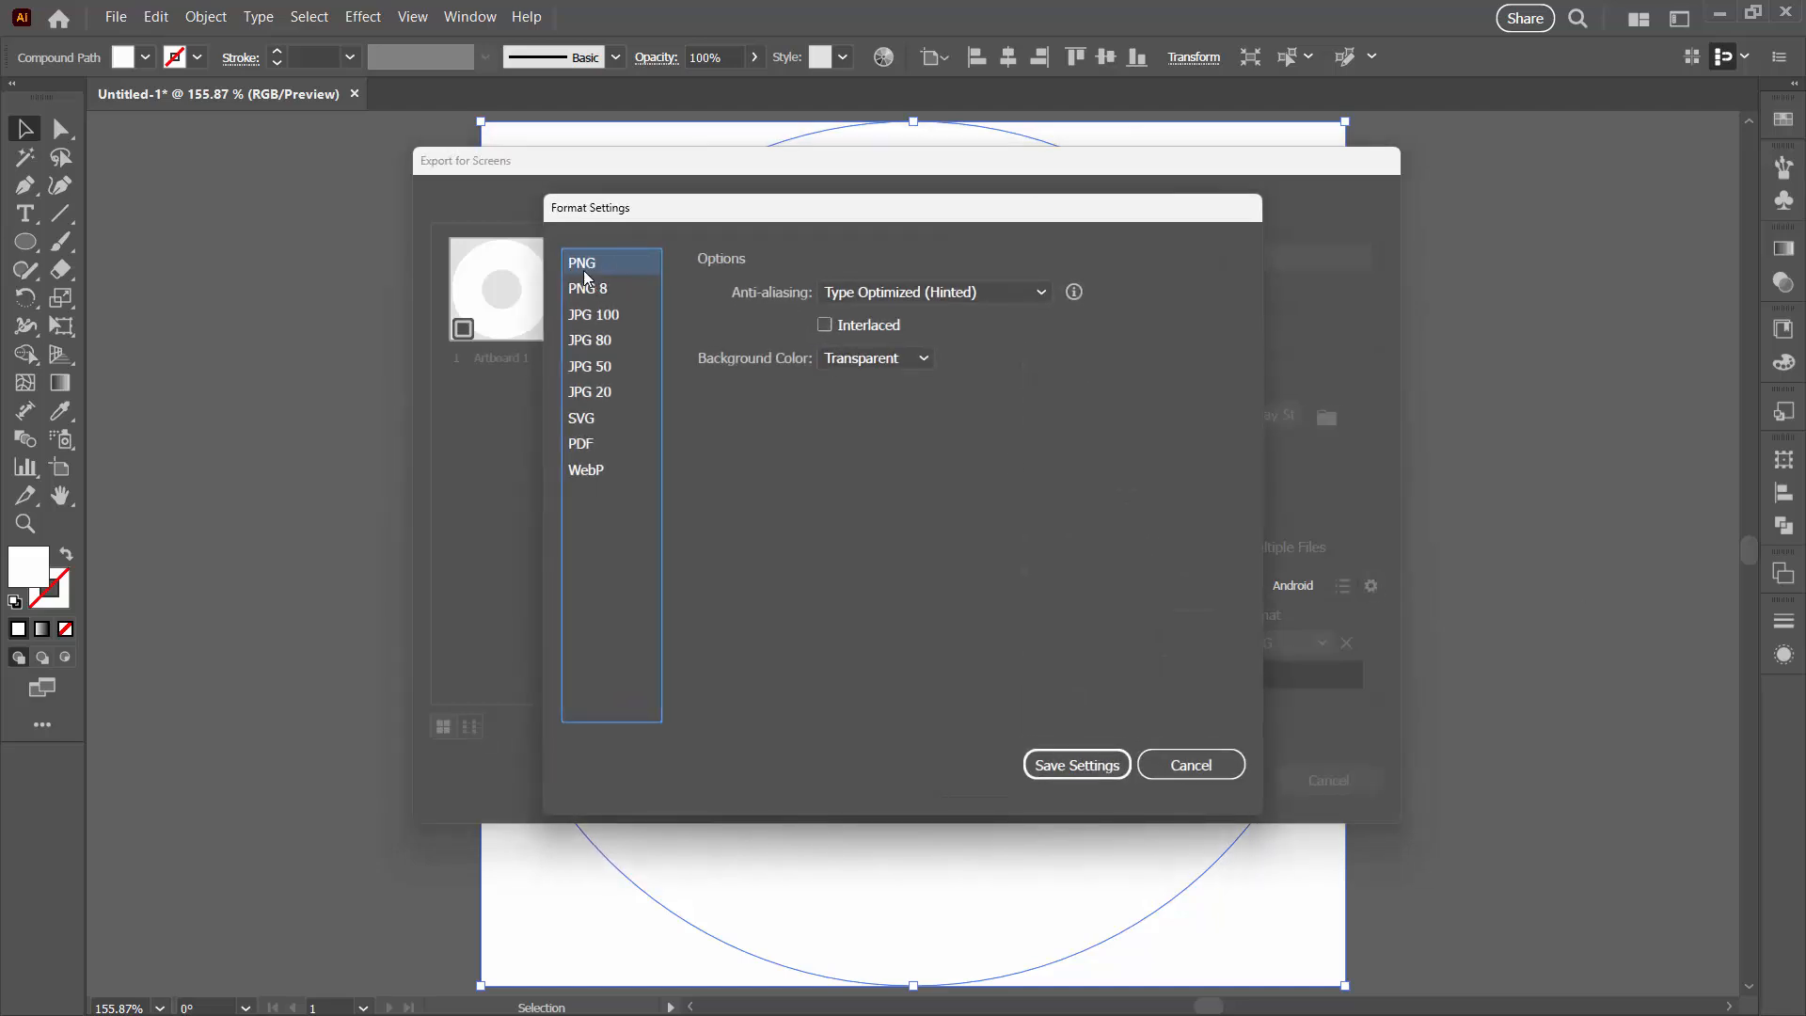
{"action": "left_click", "coordinate": [922, 361]}
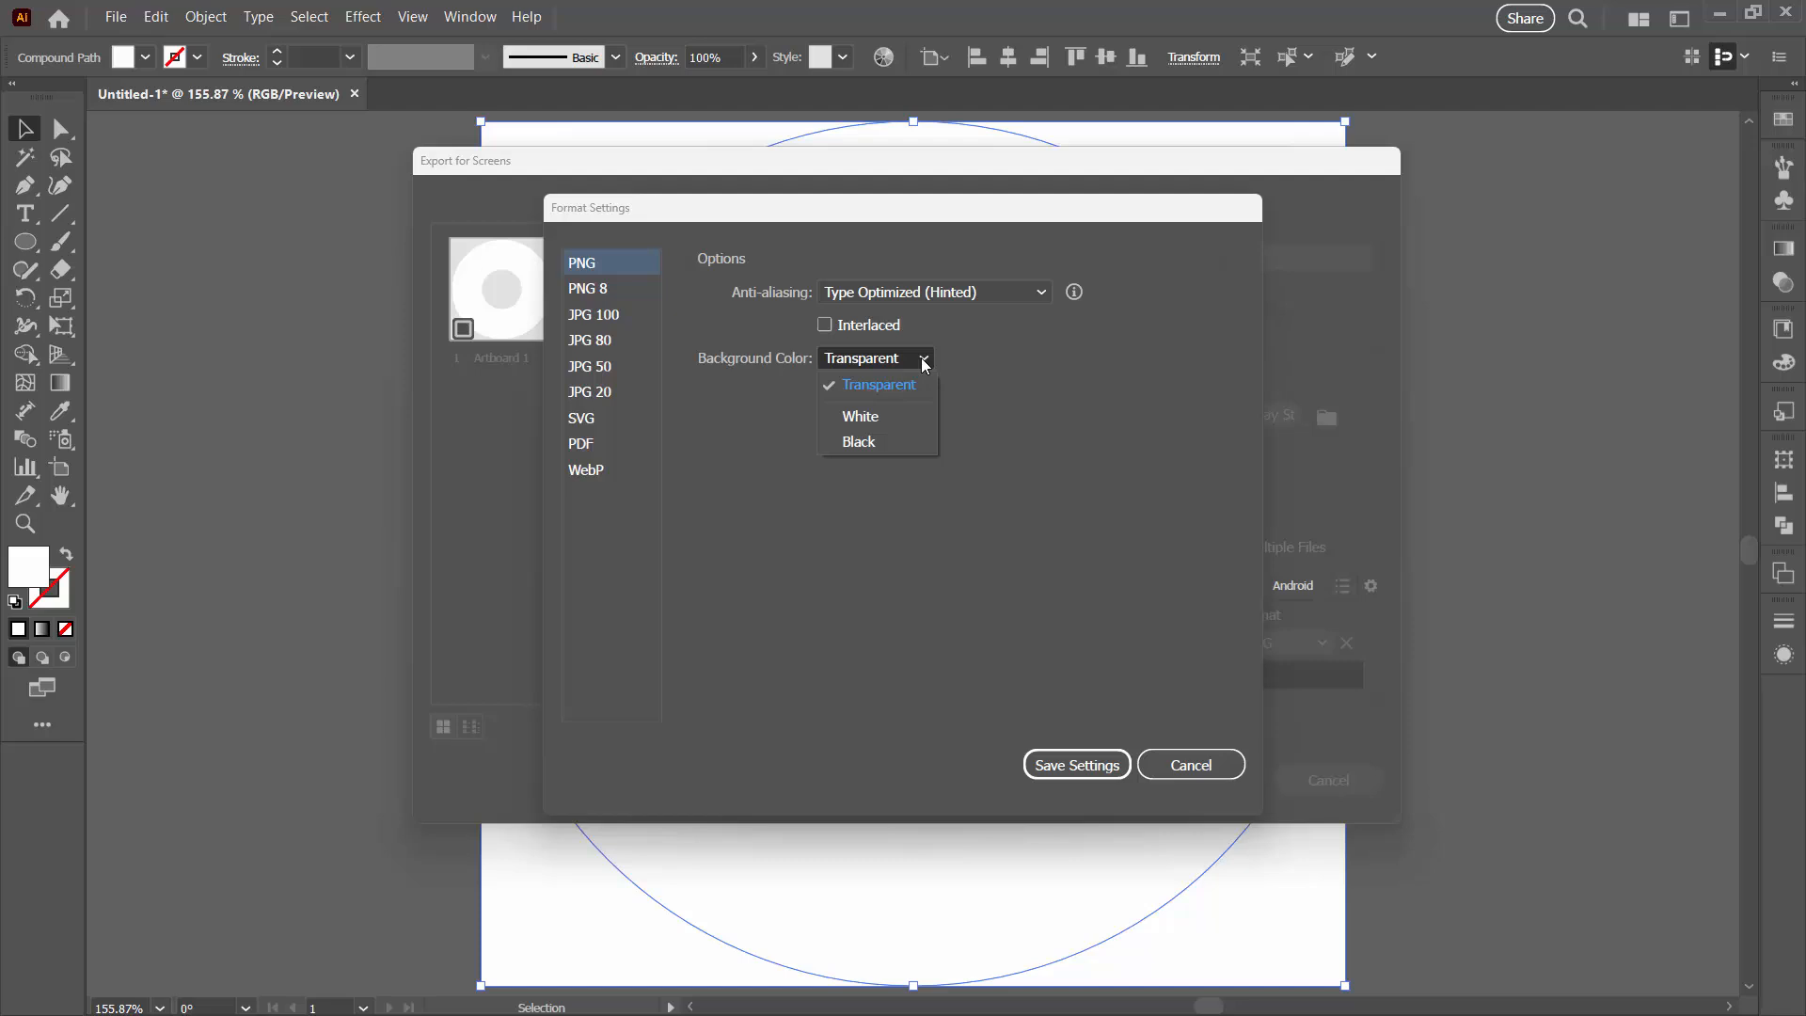
{"action": "left_click", "coordinate": [625, 286]}
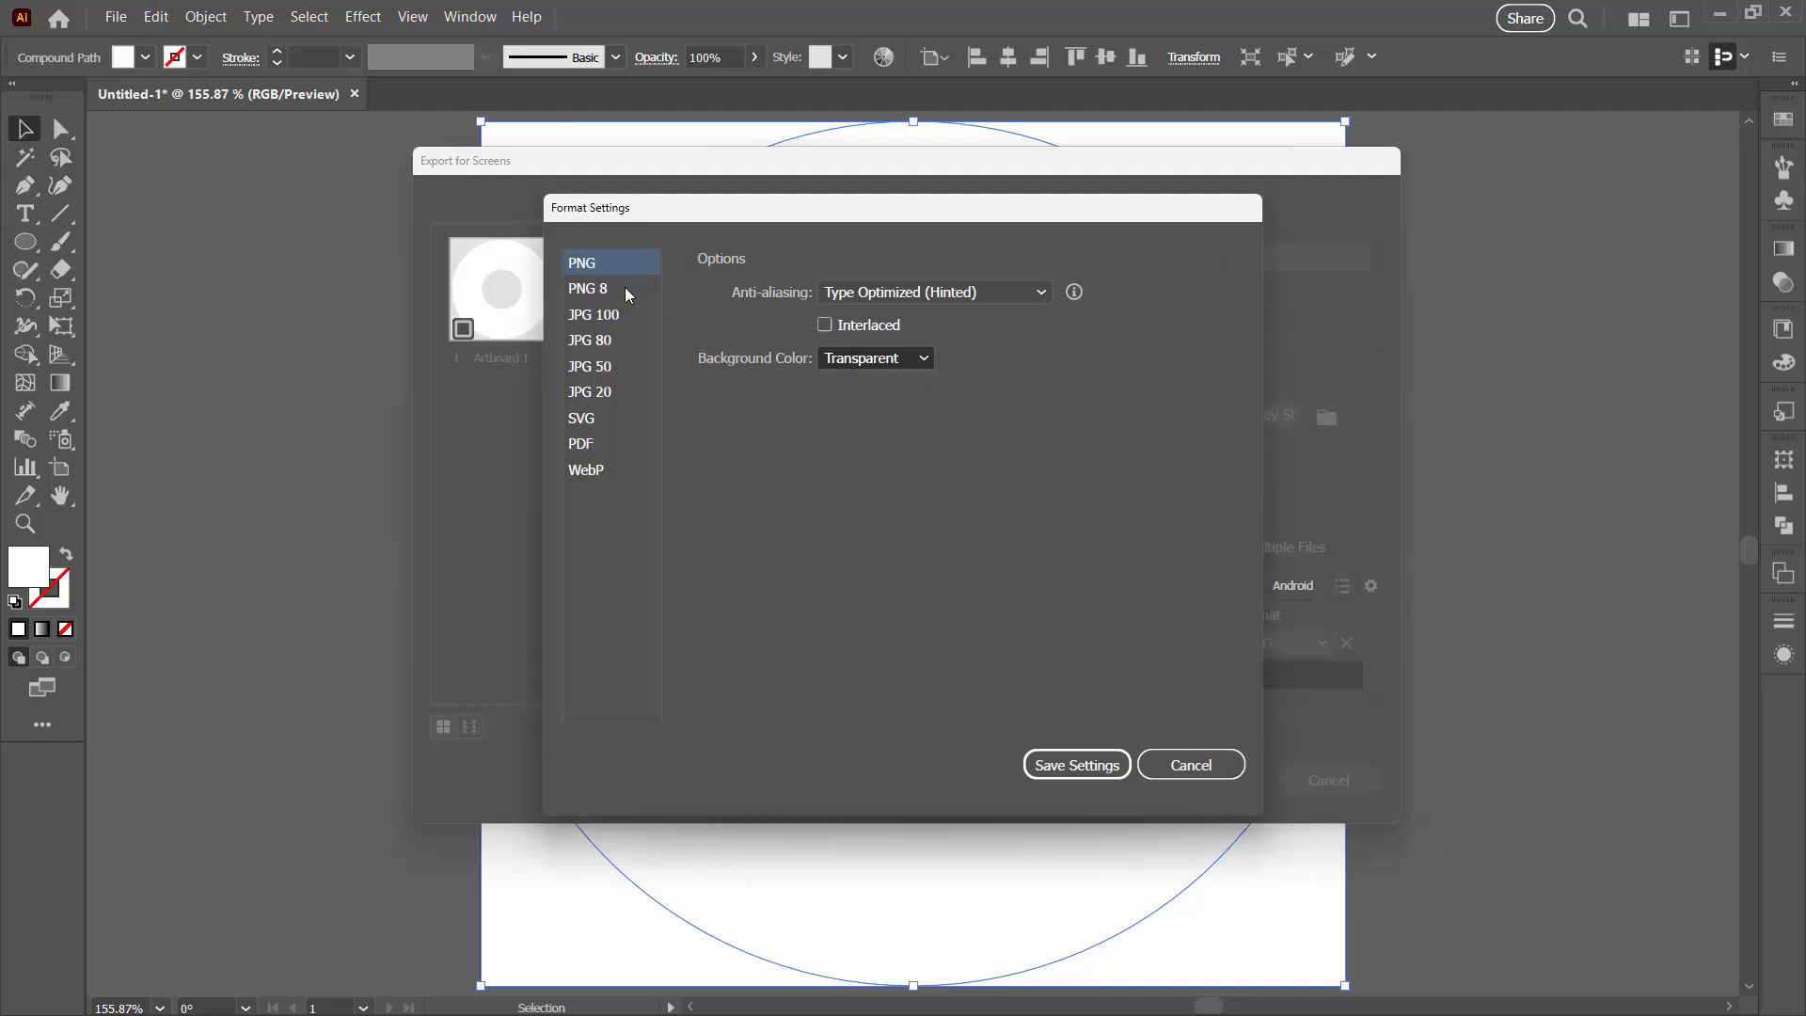
{"action": "left_click", "coordinate": [625, 286]}
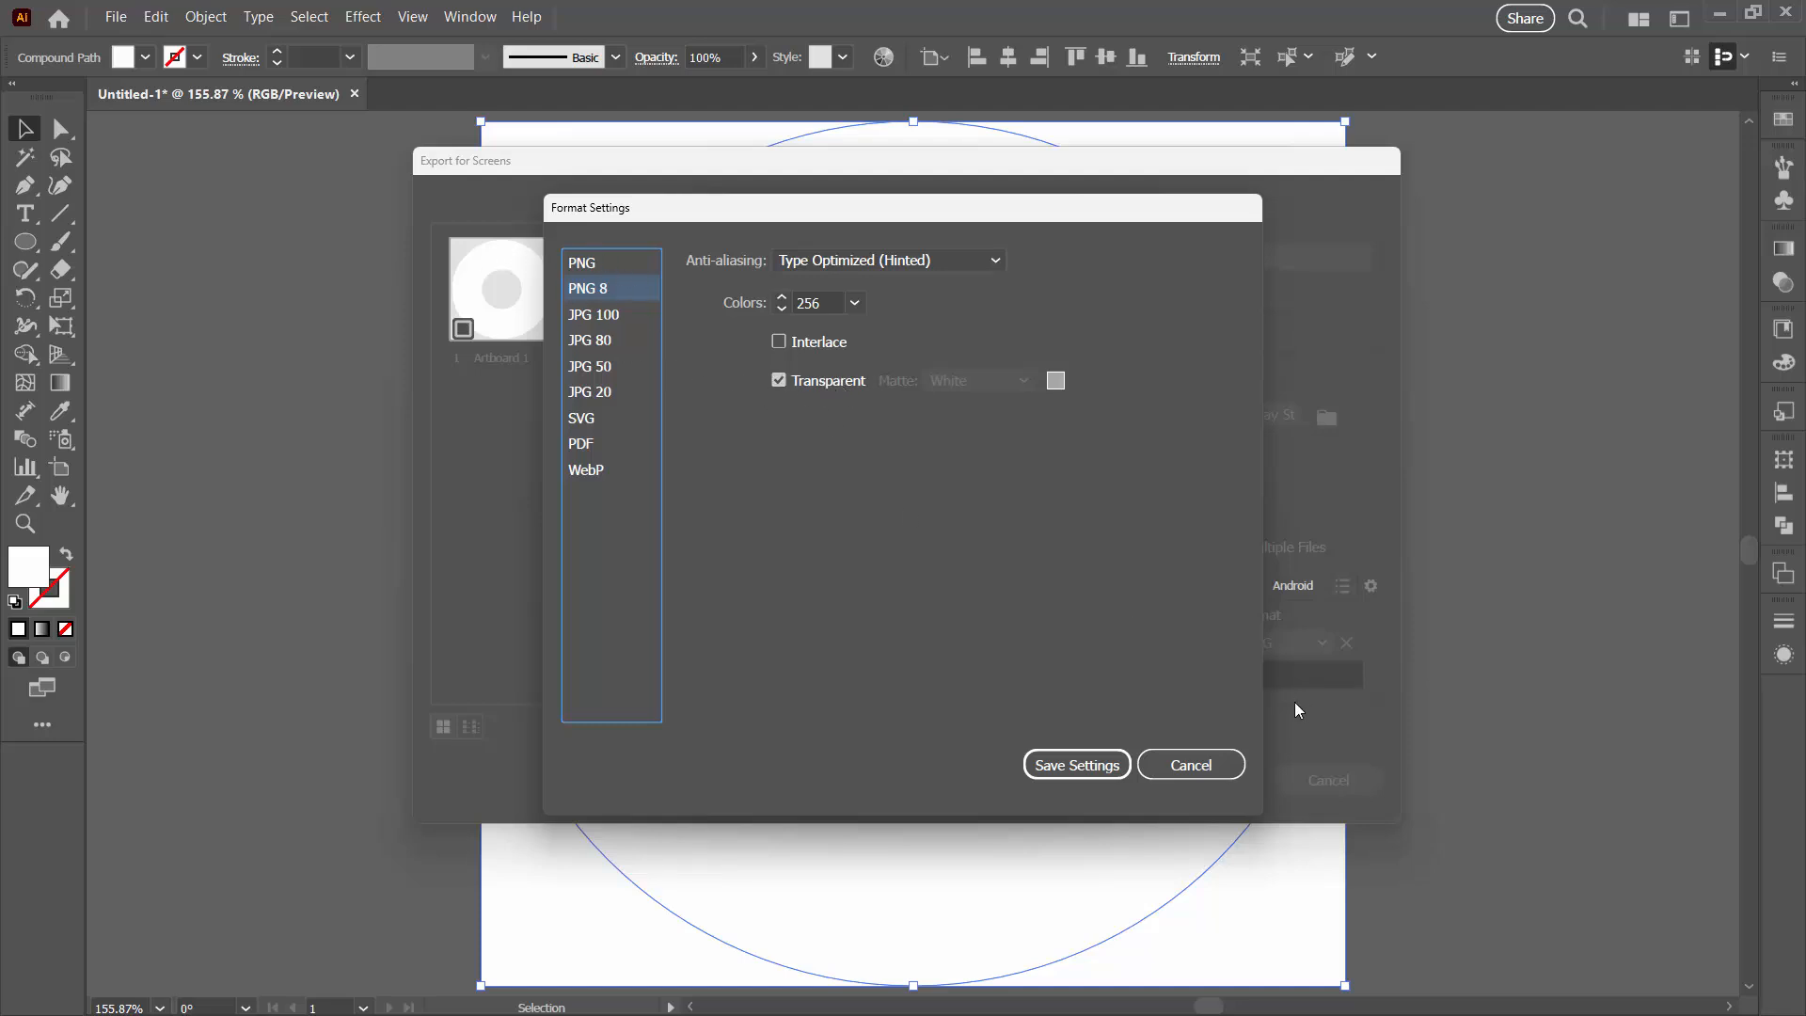
{"action": "left_click", "coordinate": [1091, 767]}
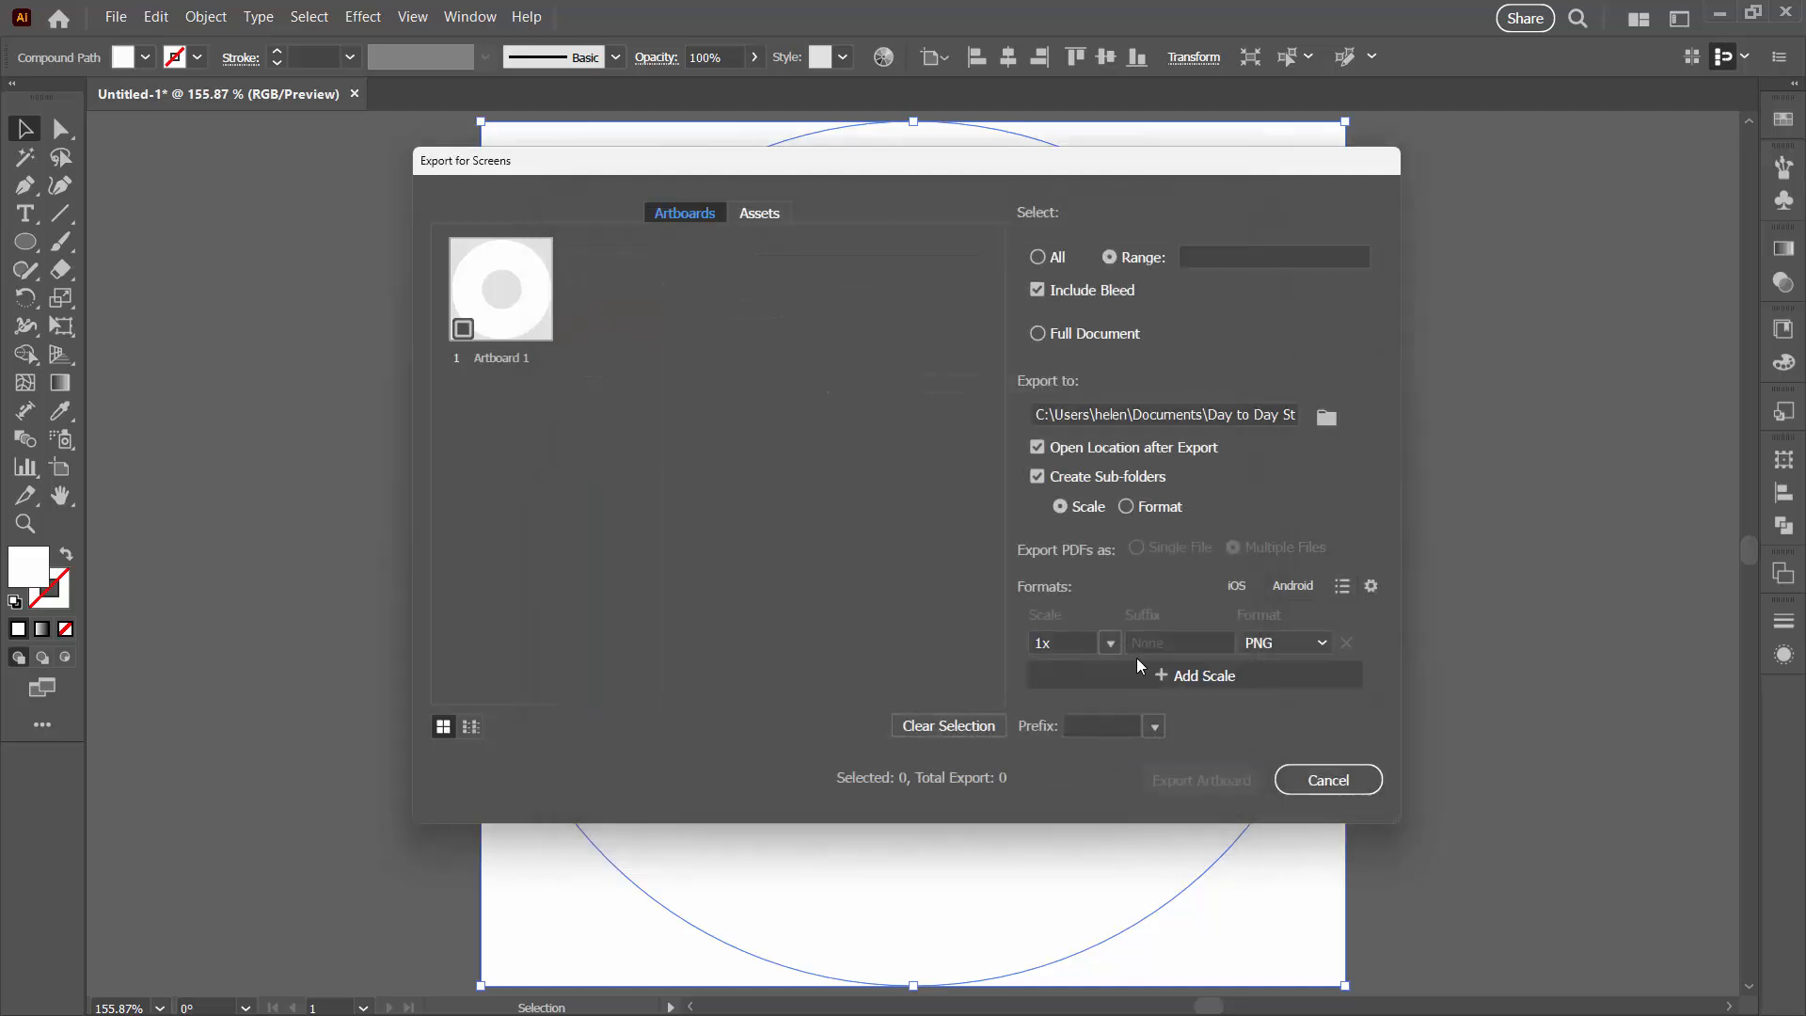
{"action": "left_click", "coordinate": [1329, 779]}
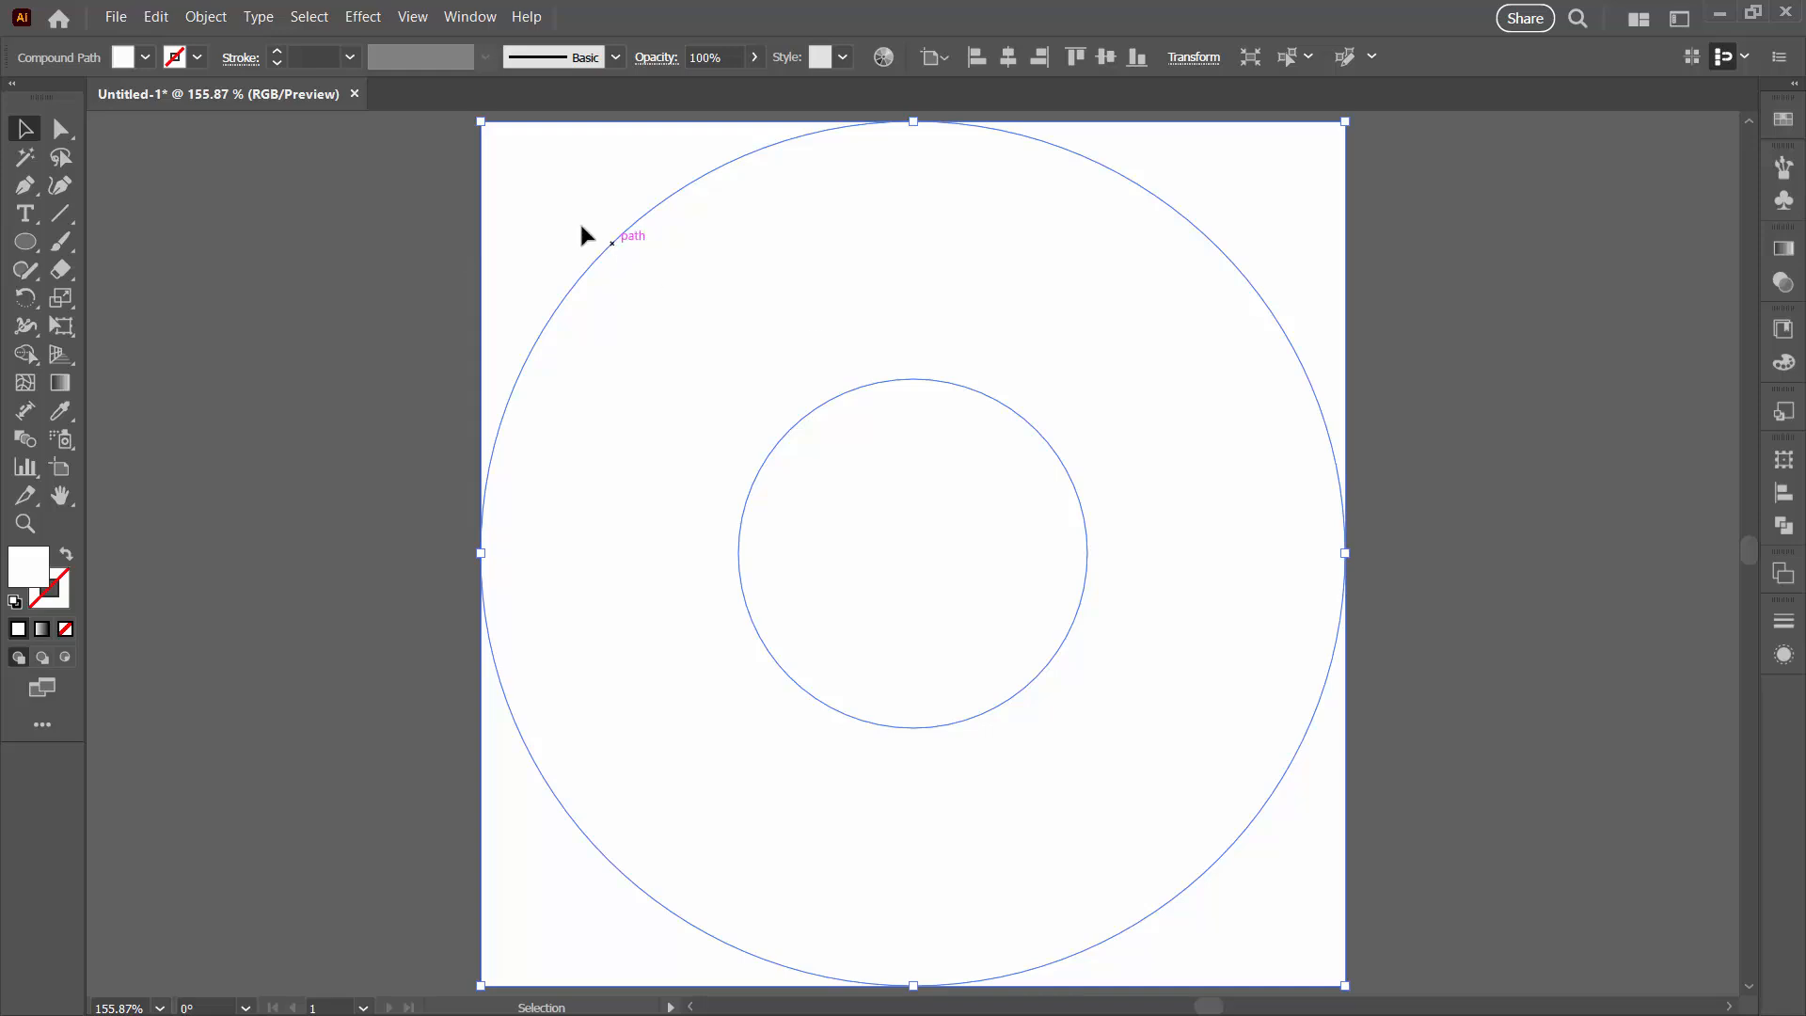
Step: Export the artwork with Export As as a PNG file named donut2
{"action": "left_click", "coordinate": [116, 18]}
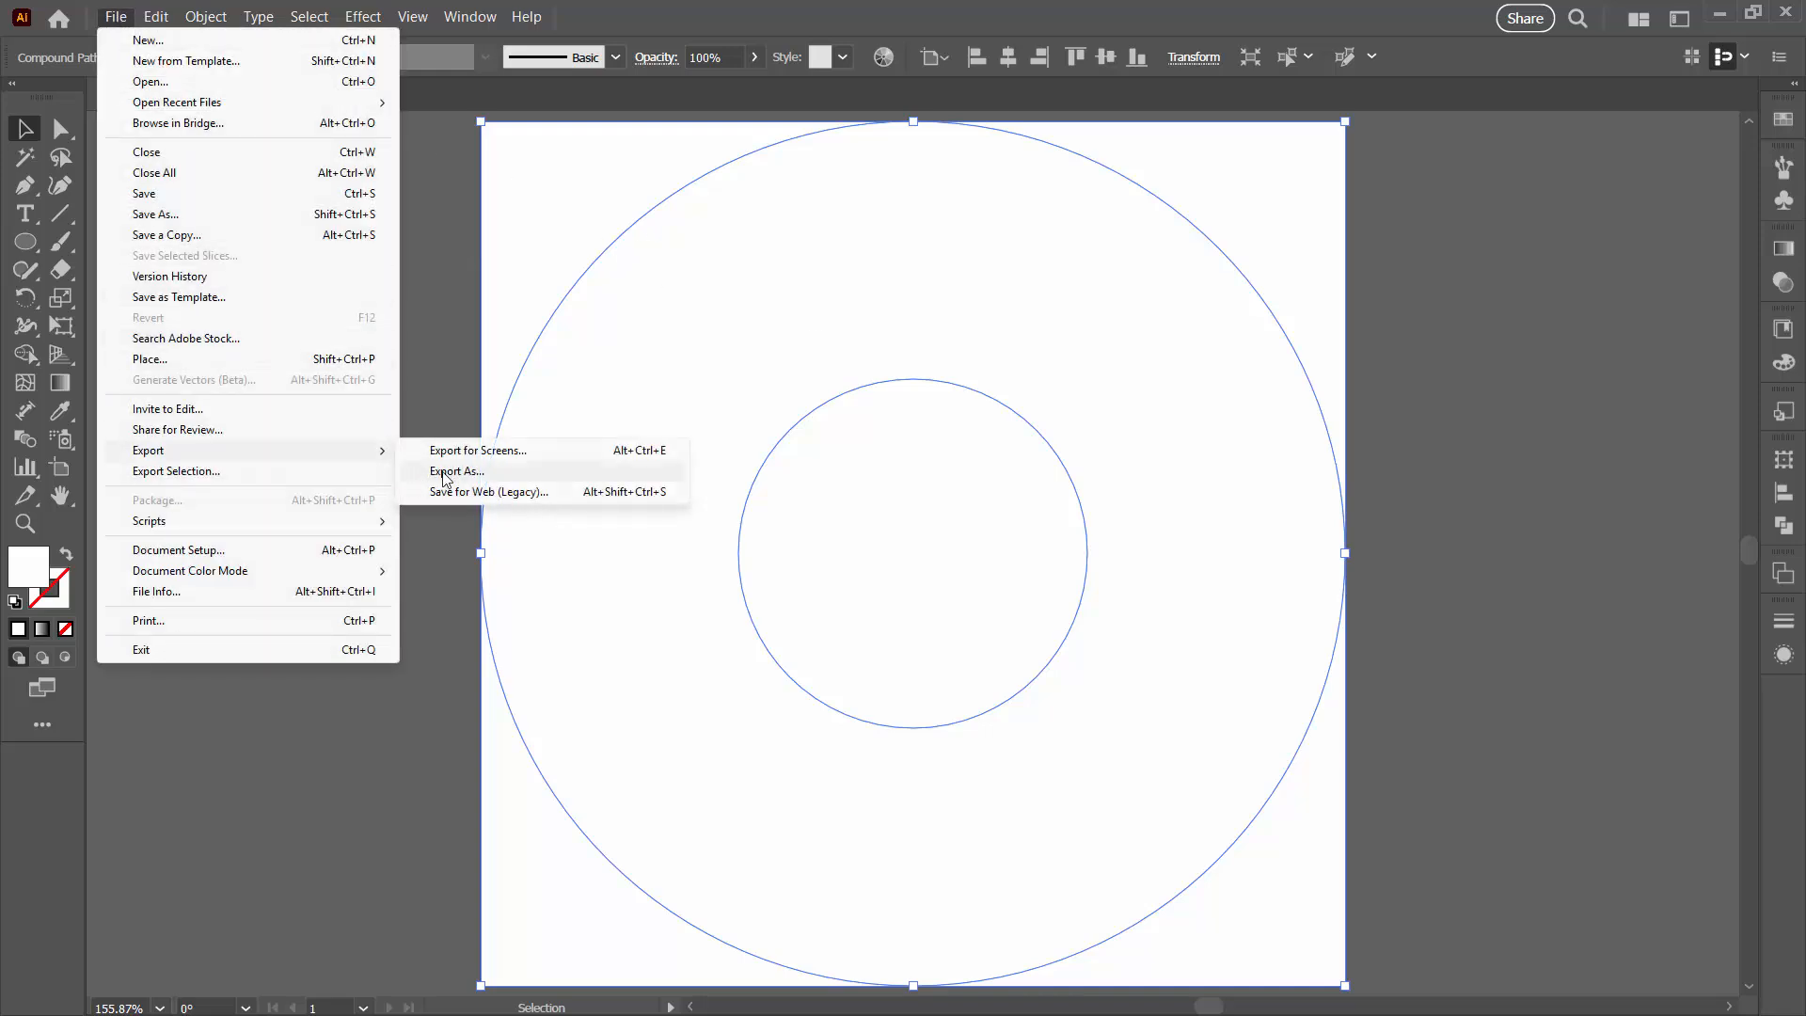
{"action": "left_click", "coordinate": [448, 472]}
{"action": "left_click_drag", "start_coordinate": [216, 19], "coordinate": [508, 182]}
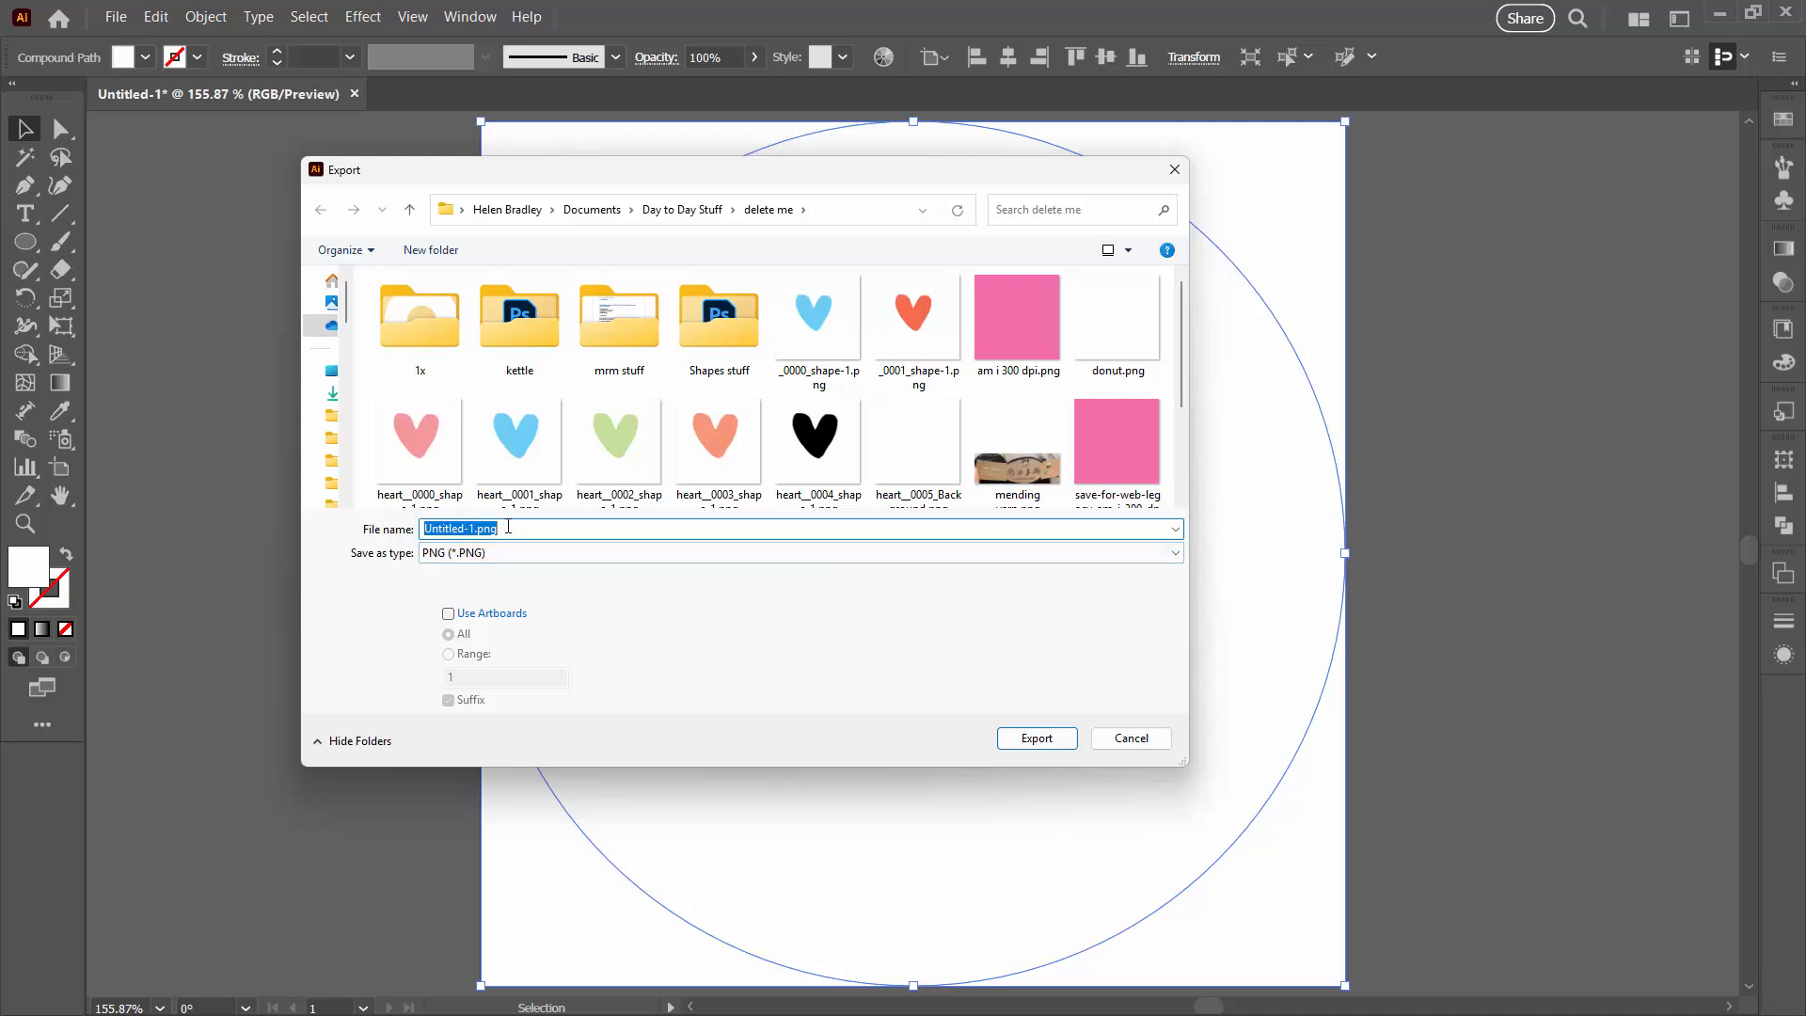
{"action": "type", "text": "donut"}
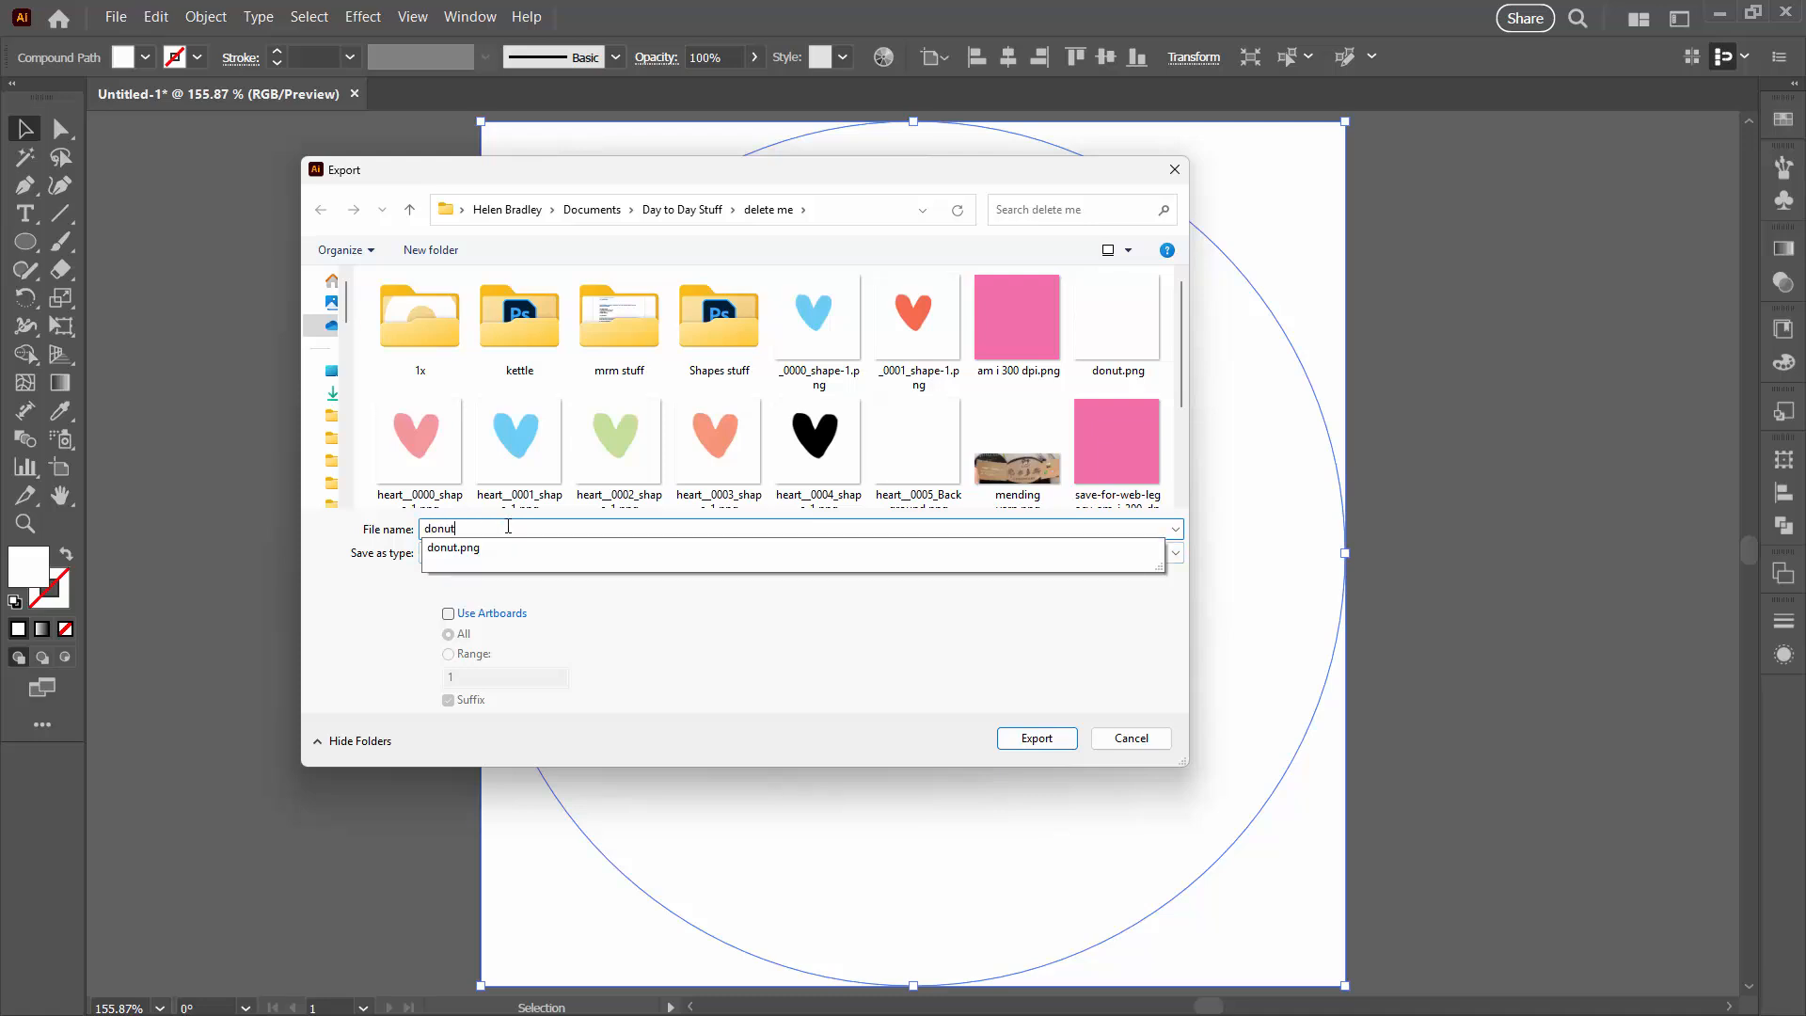
{"action": "type", "text": "2"}
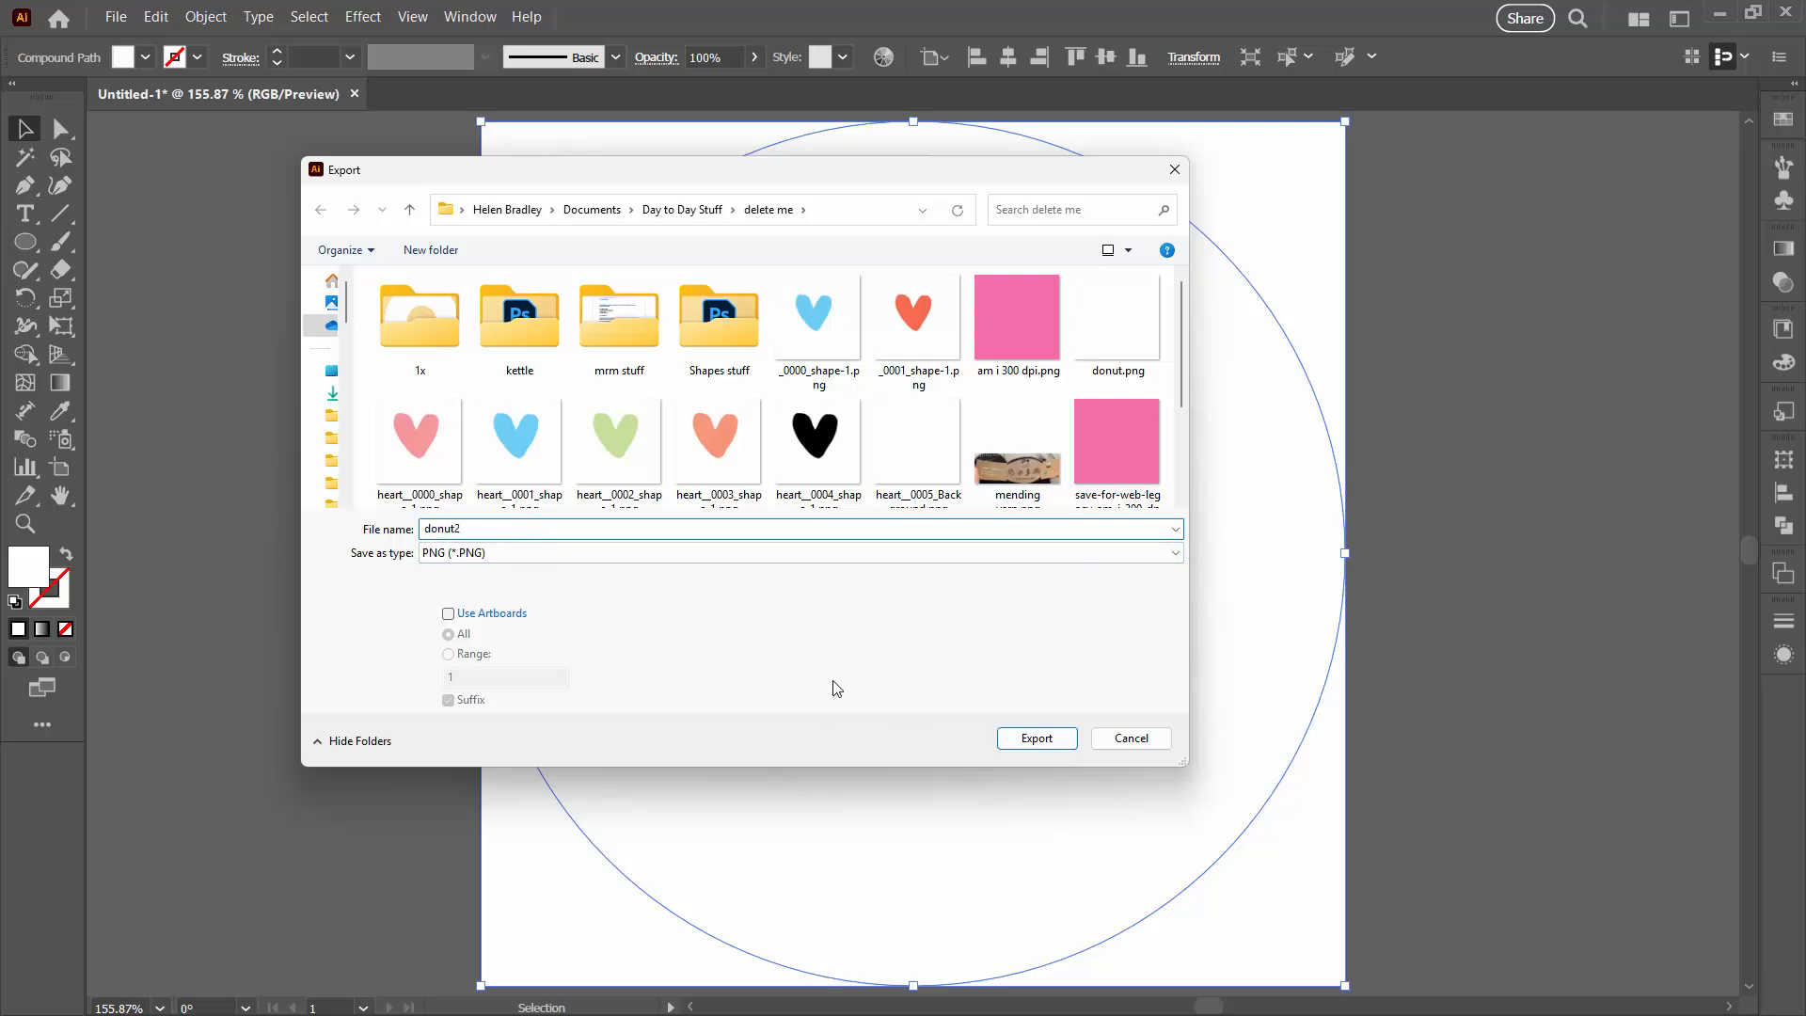
{"action": "left_click", "coordinate": [1038, 742]}
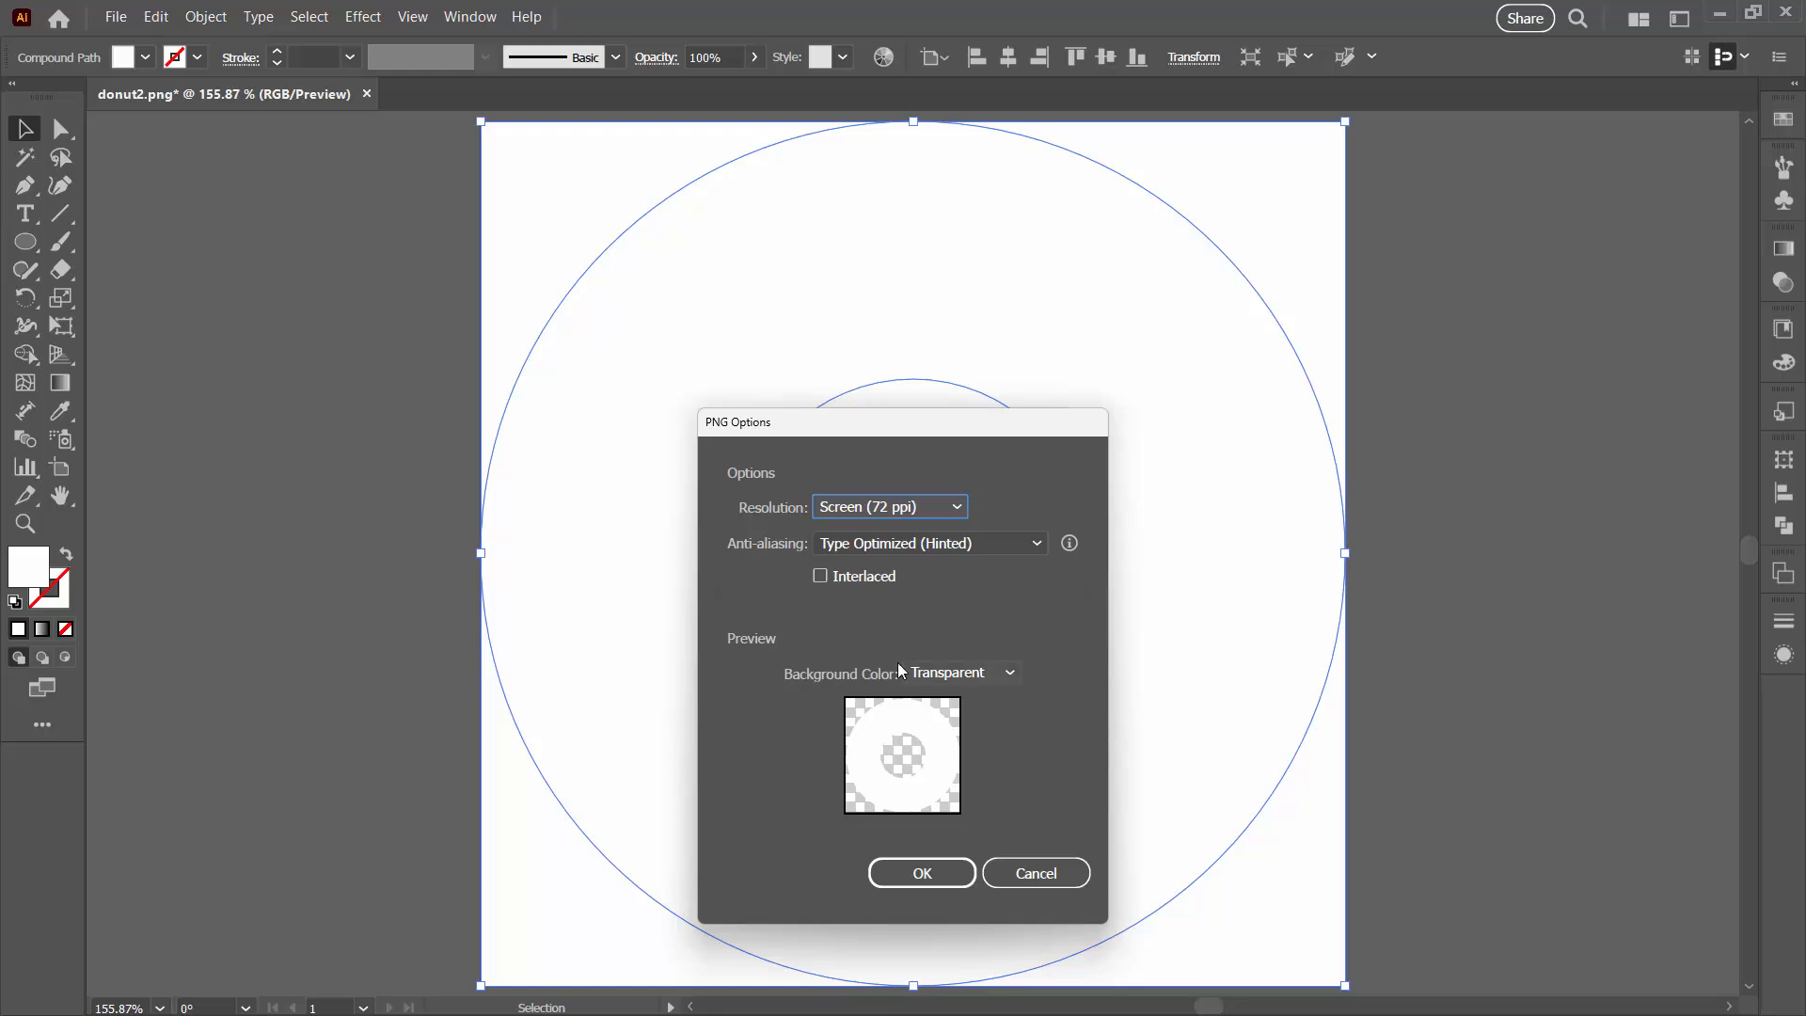
Step: Set the PNG background color to Transparent and confirm the PNG options
{"action": "left_click", "coordinate": [1007, 675]}
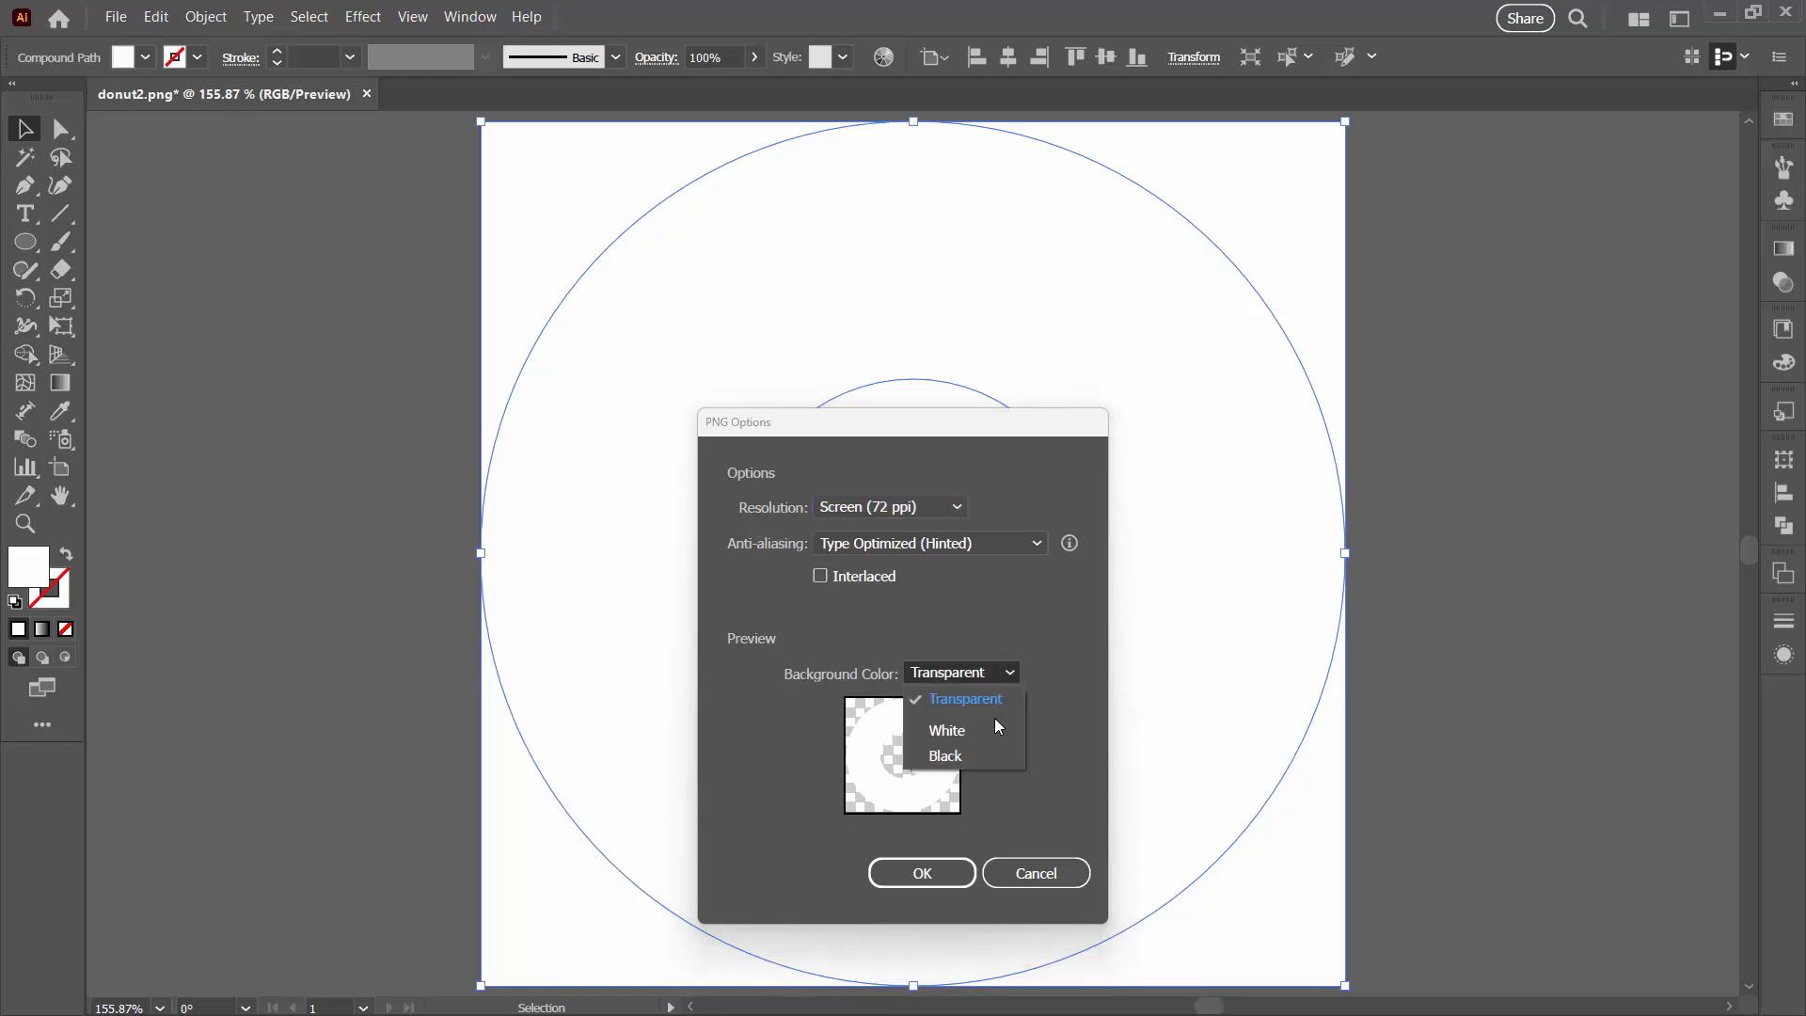
{"action": "left_click", "coordinate": [998, 700]}
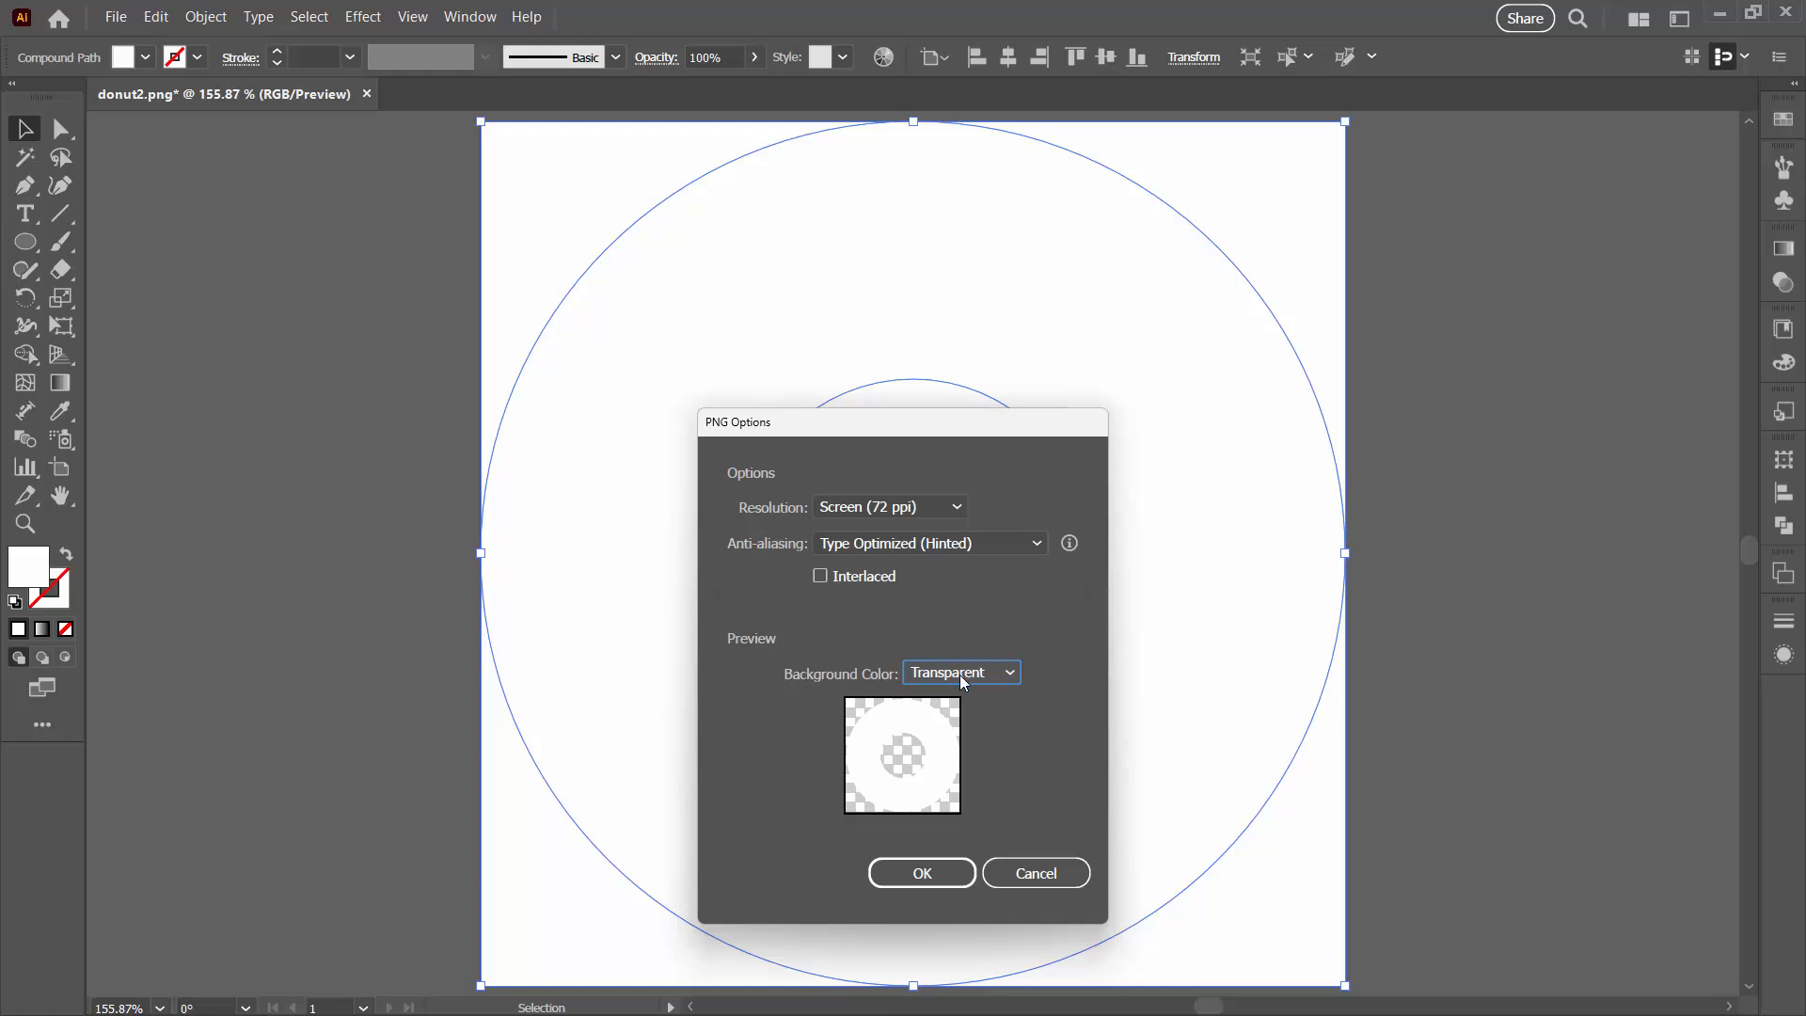
{"action": "left_click", "coordinate": [911, 882]}
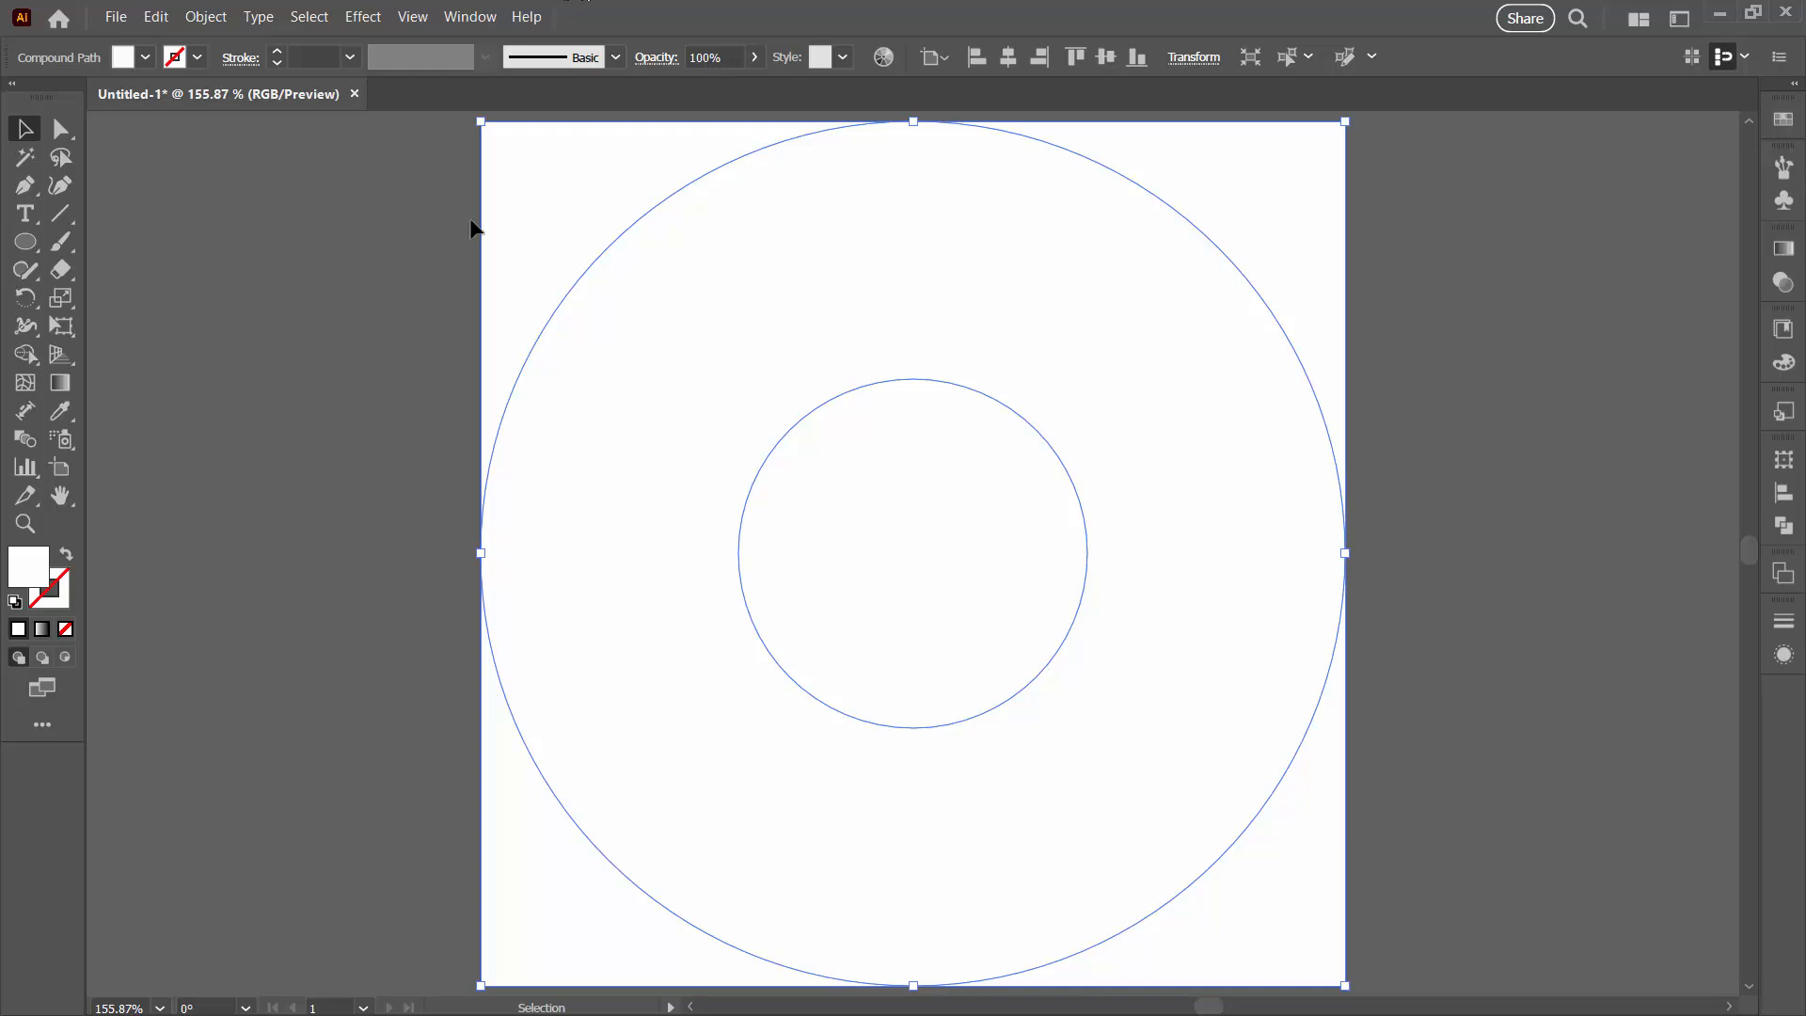
Step: Open Save for Web (Legacy) and switch the output format to PNG-8
{"action": "left_click", "coordinate": [113, 17]}
{"action": "mouse_move", "coordinate": [177, 454]}
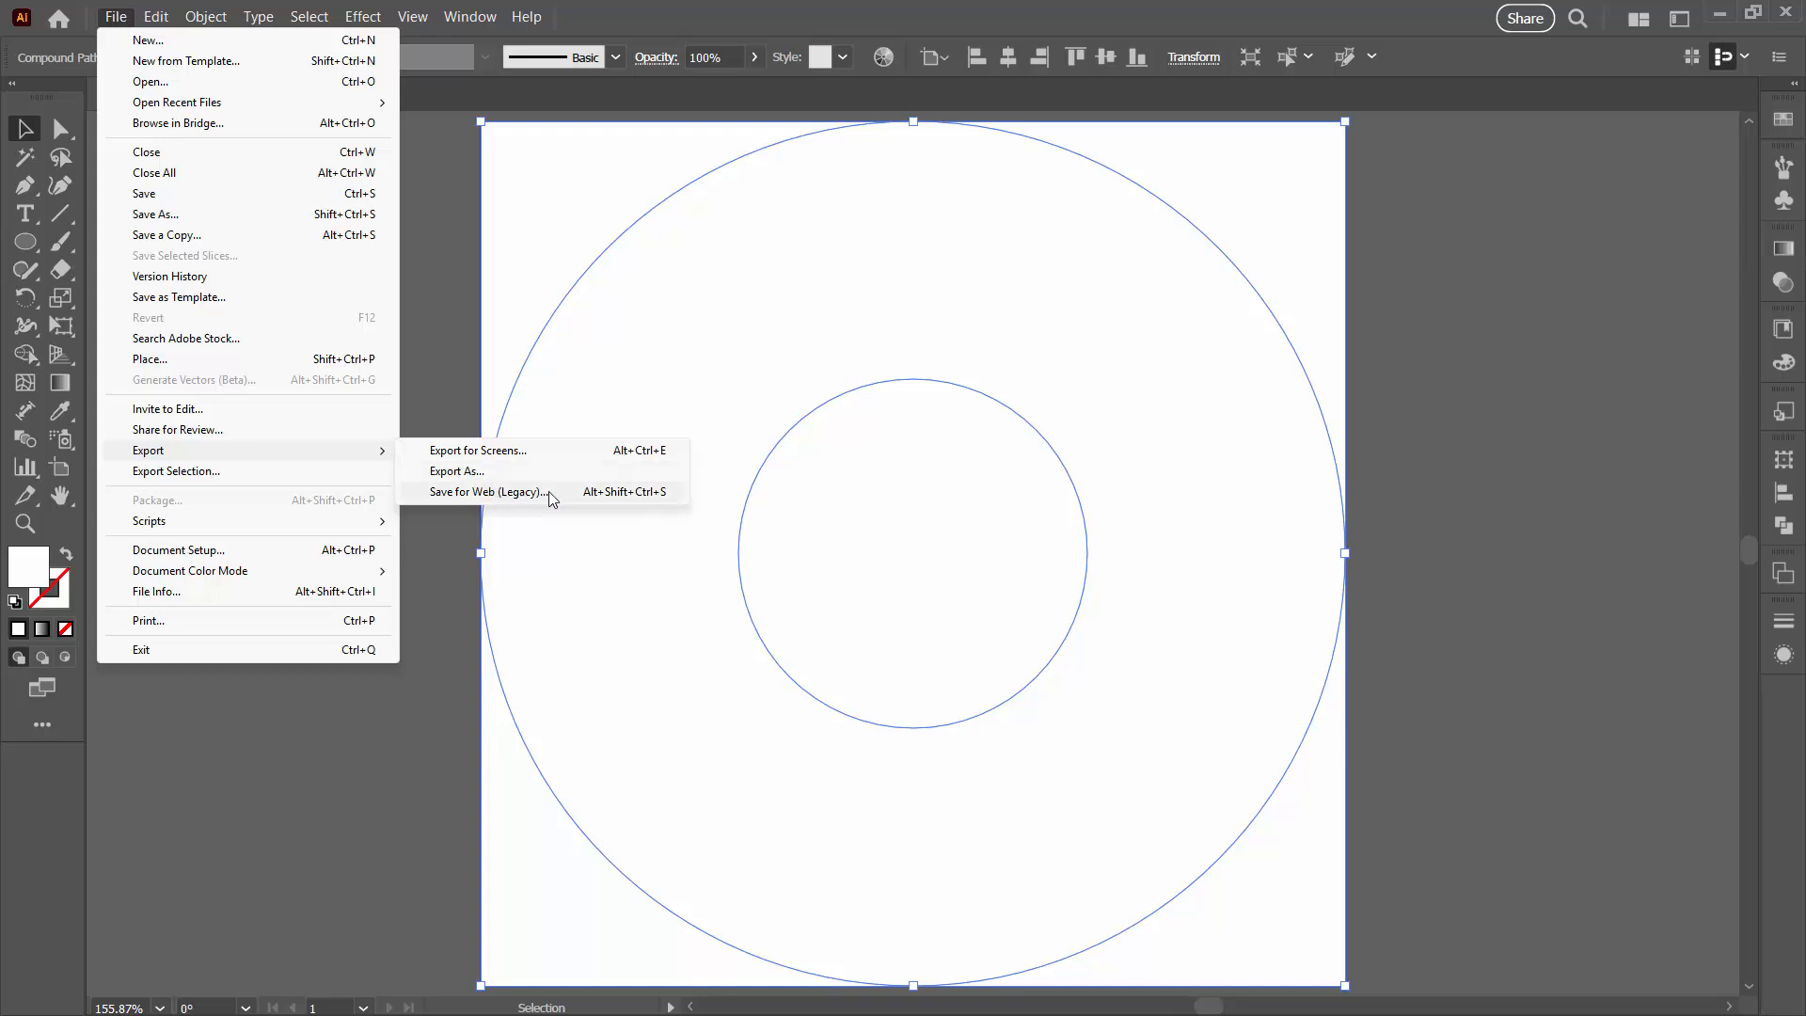
{"action": "left_click", "coordinate": [552, 494]}
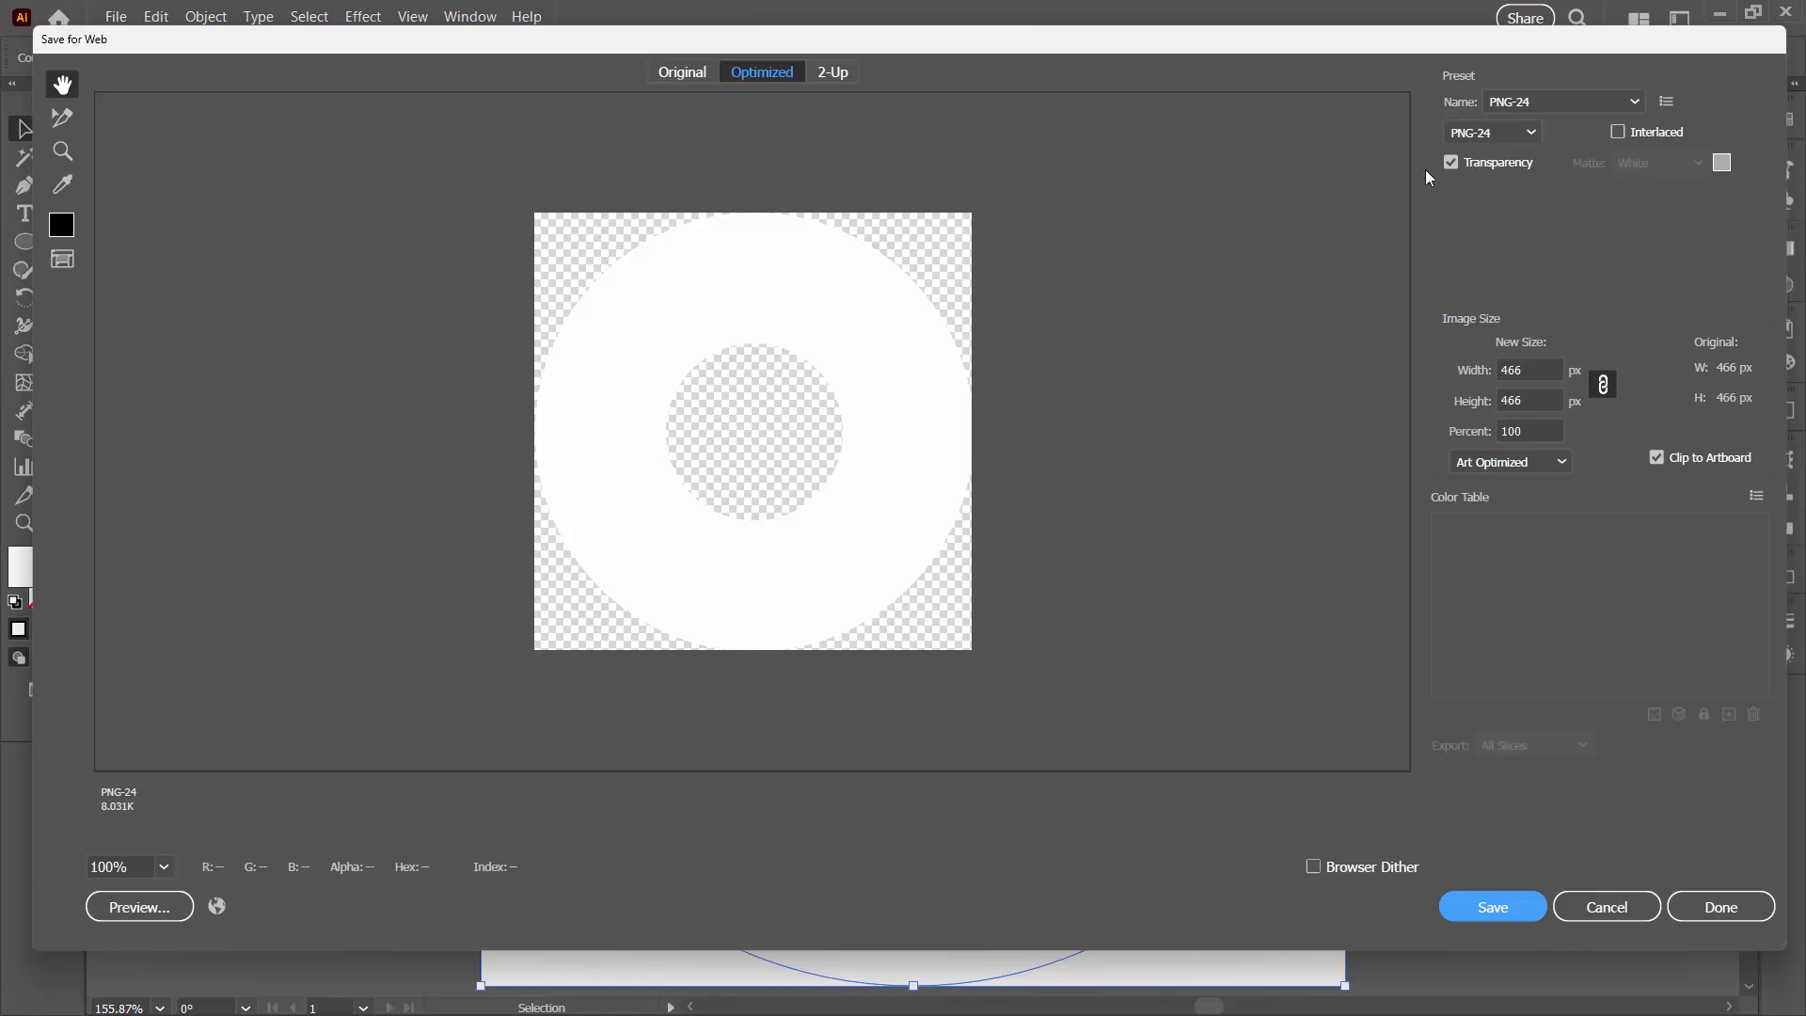
{"action": "left_click", "coordinate": [1534, 135]}
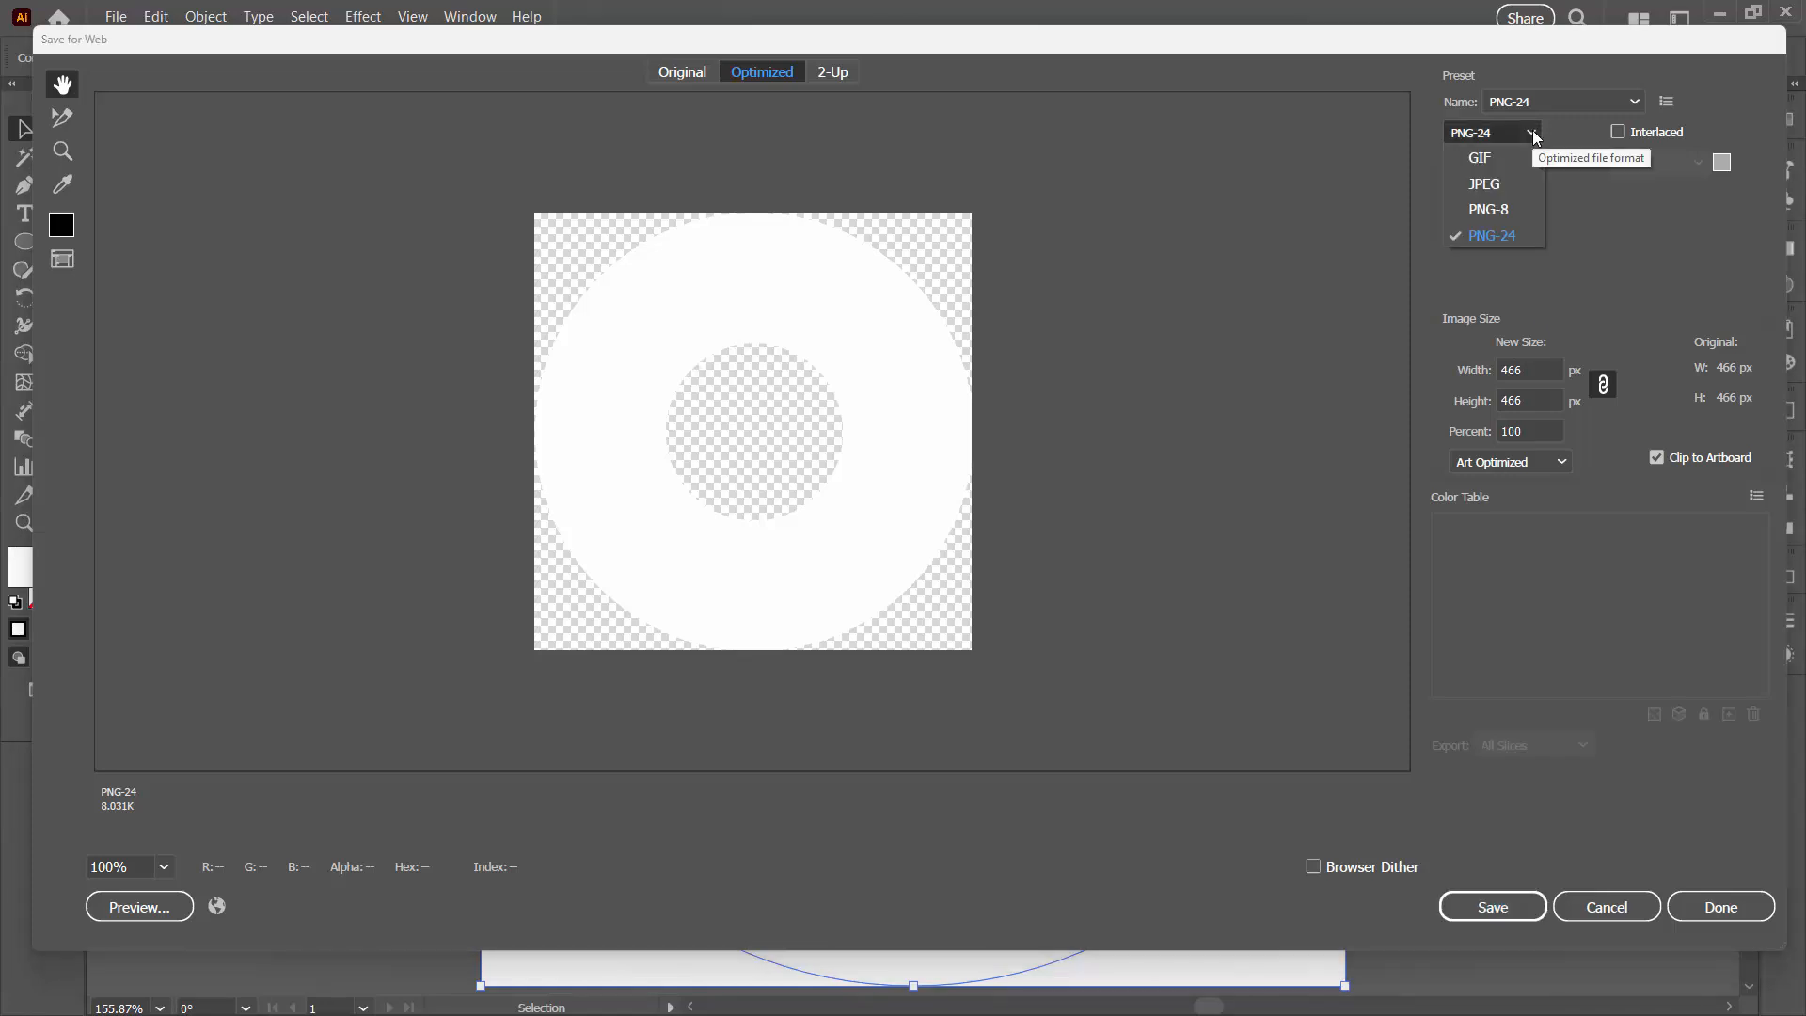
{"action": "left_click", "coordinate": [1492, 210]}
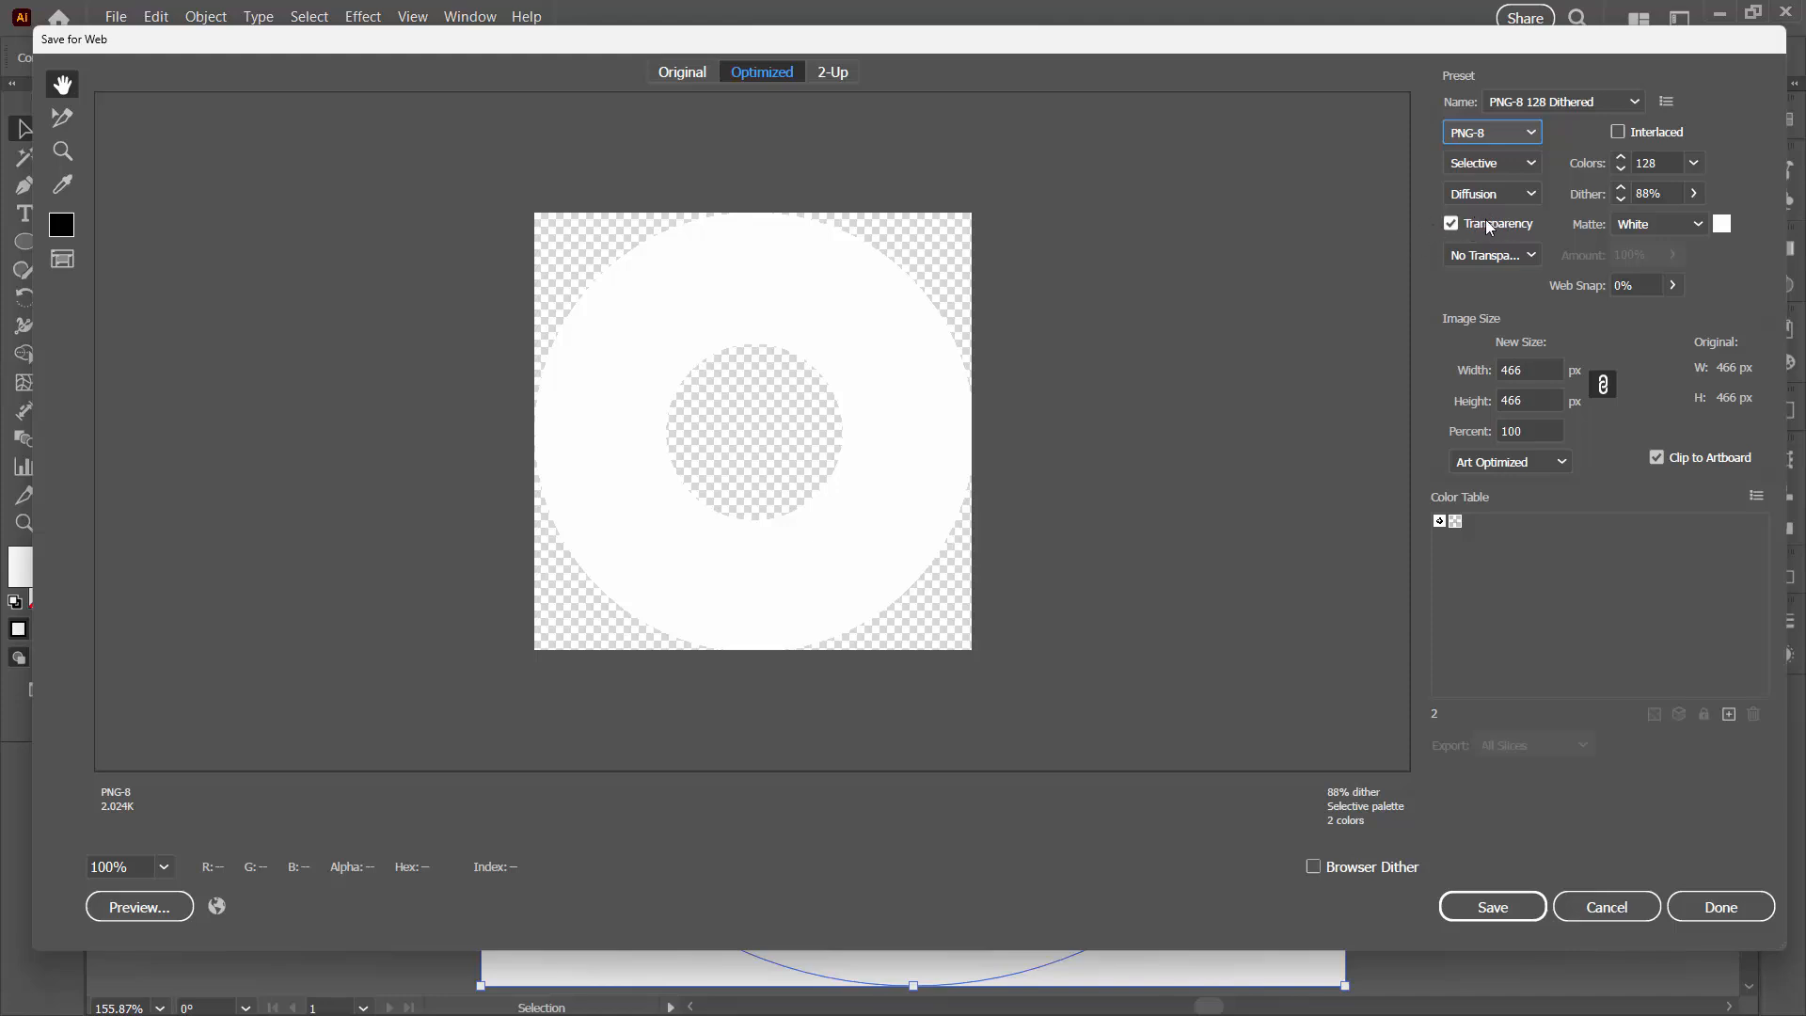
Step: Switch the format back to PNG-24 and close Save for Web with Done
{"action": "left_click", "coordinate": [1534, 135]}
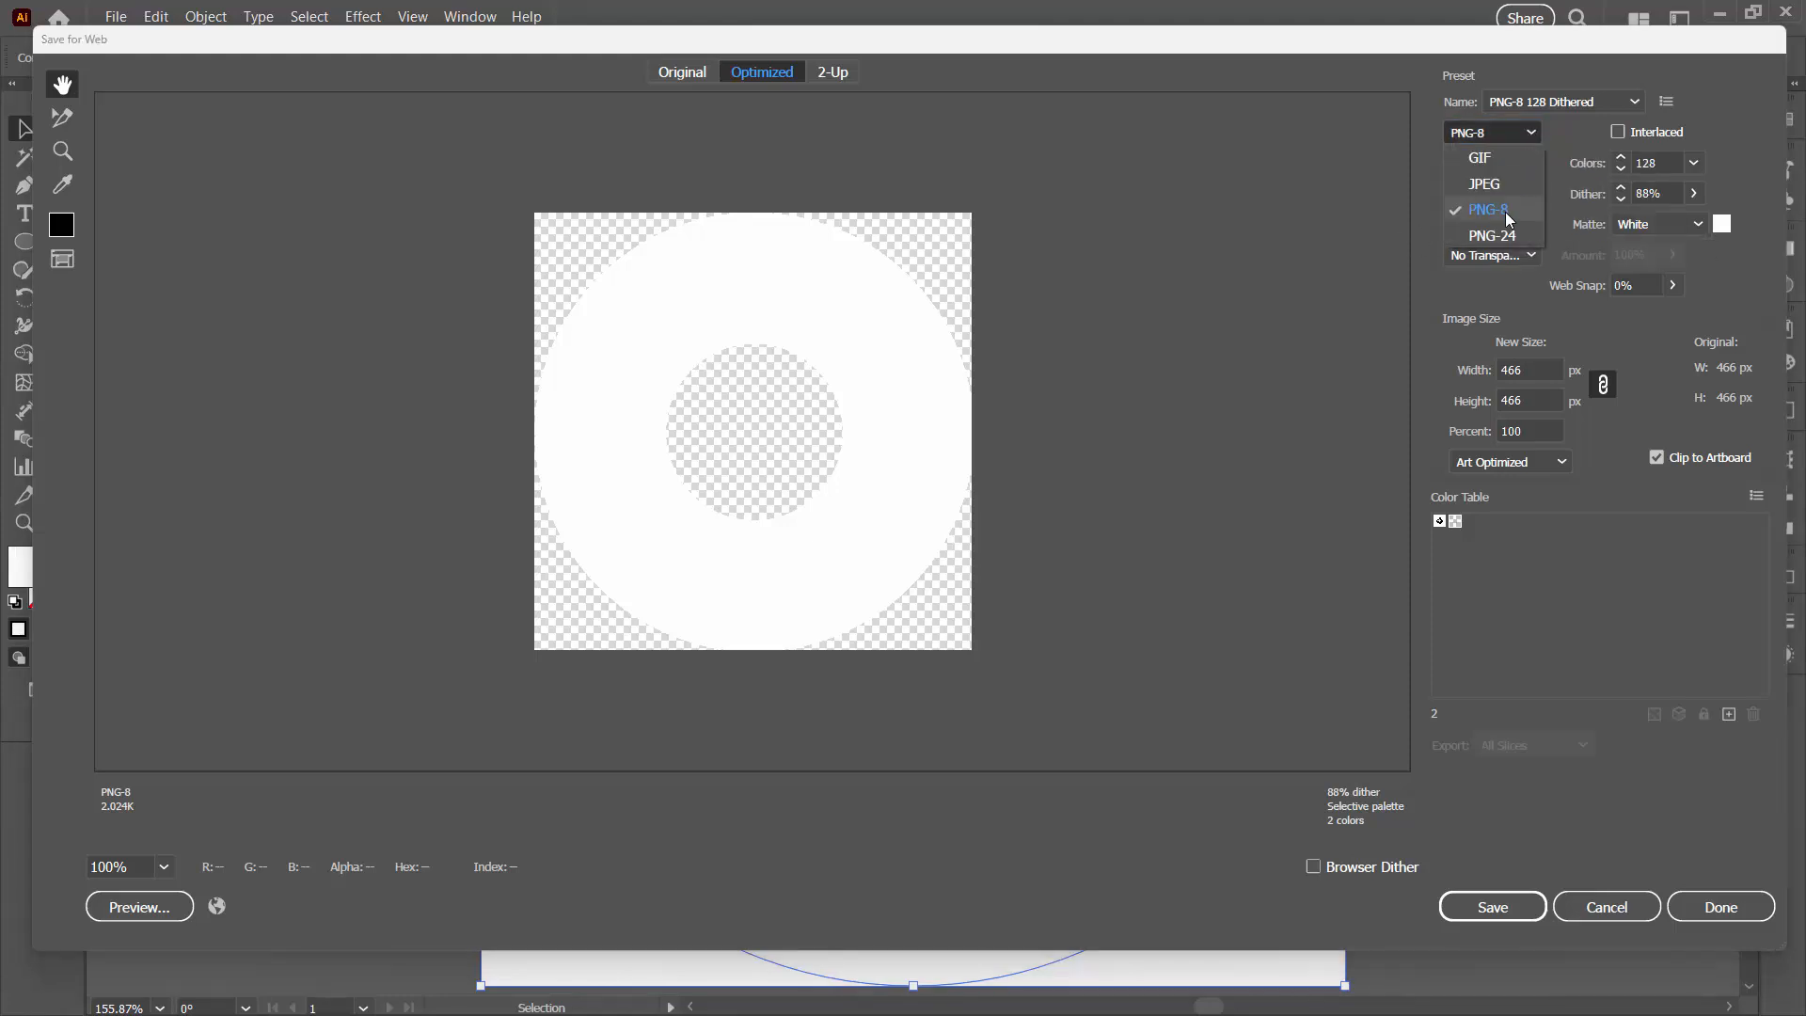
{"action": "left_click", "coordinate": [1494, 236]}
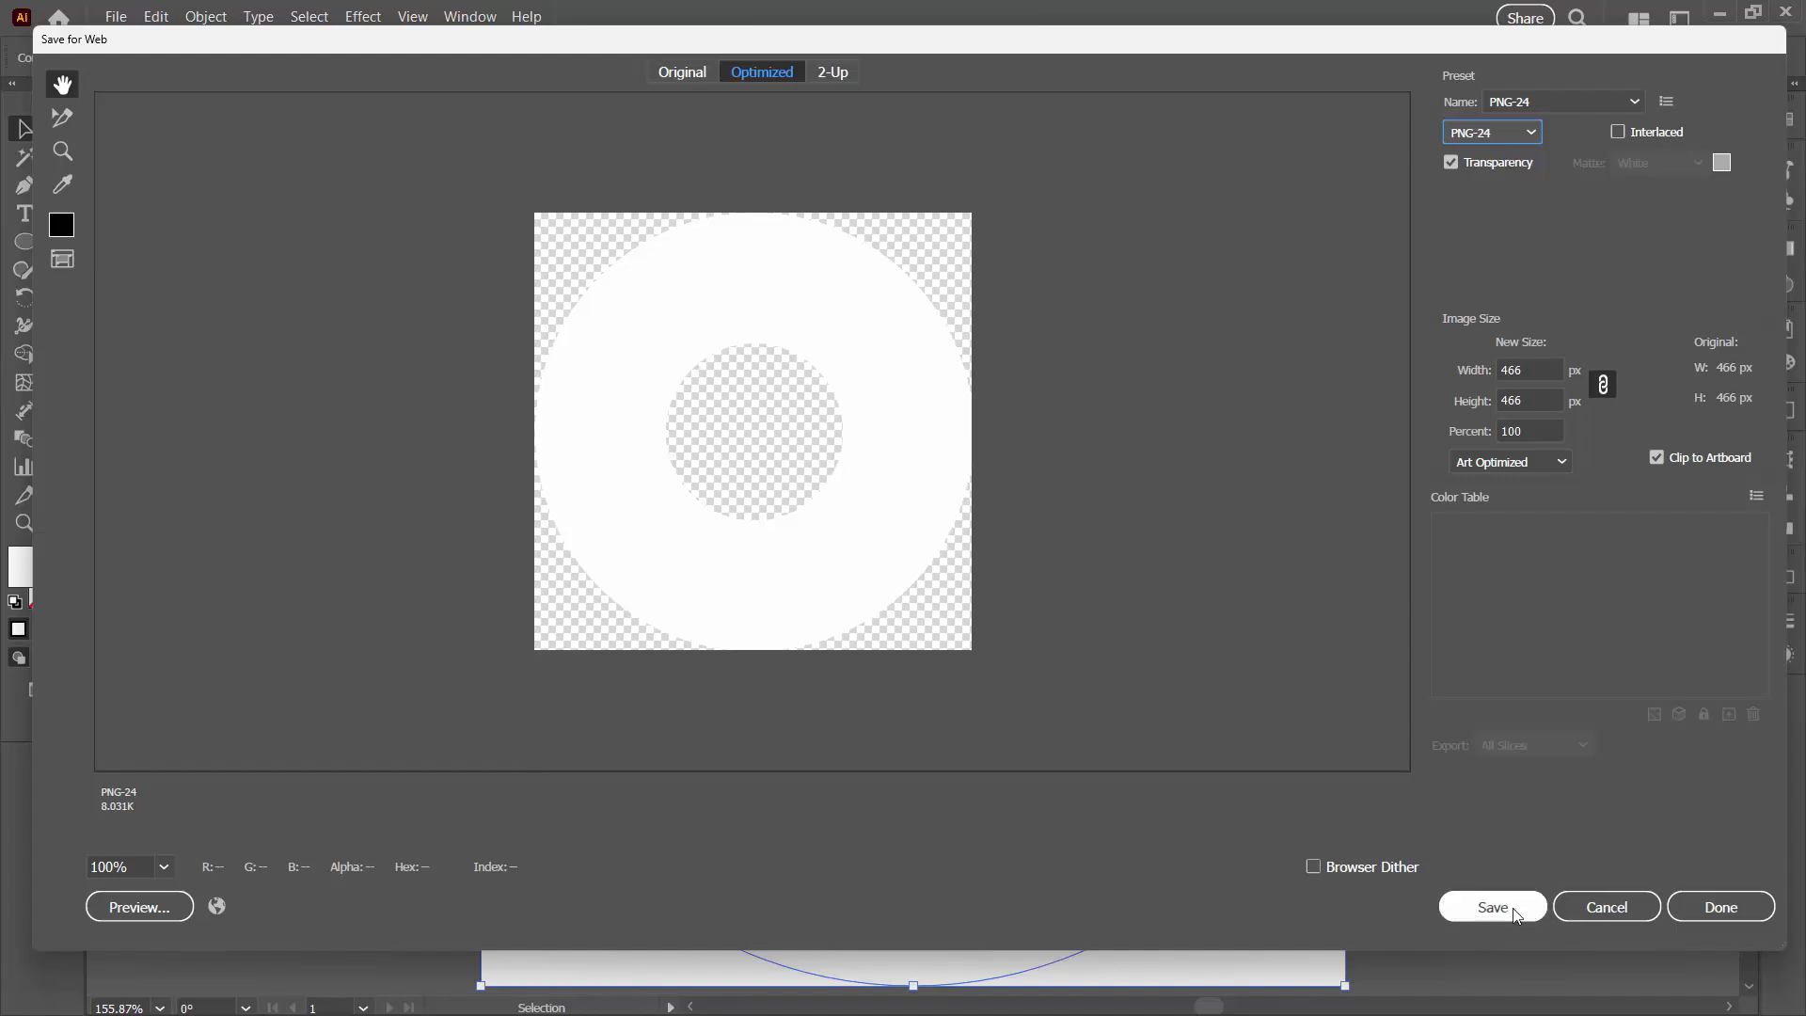
{"action": "left_click", "coordinate": [1721, 907]}
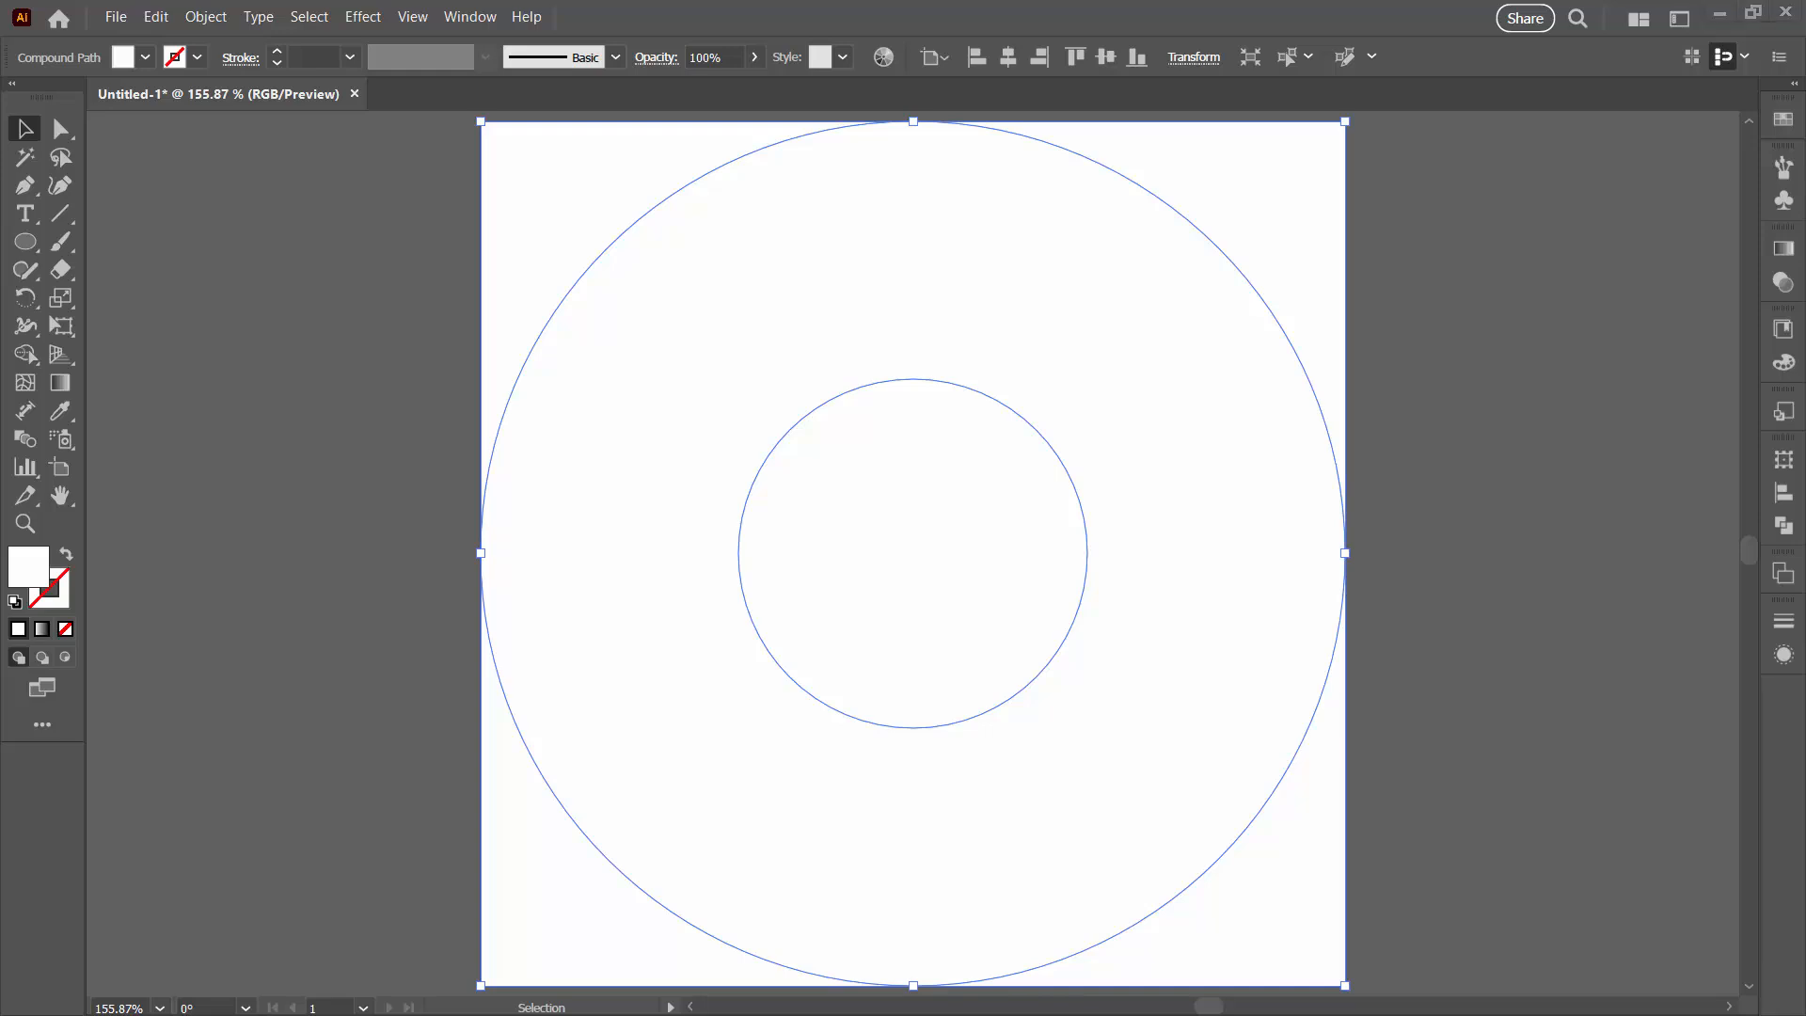
Step: Switch to File Explorer and select the exported donut2.png to check its transparency
{"action": "key", "text": "alt+Tab"}
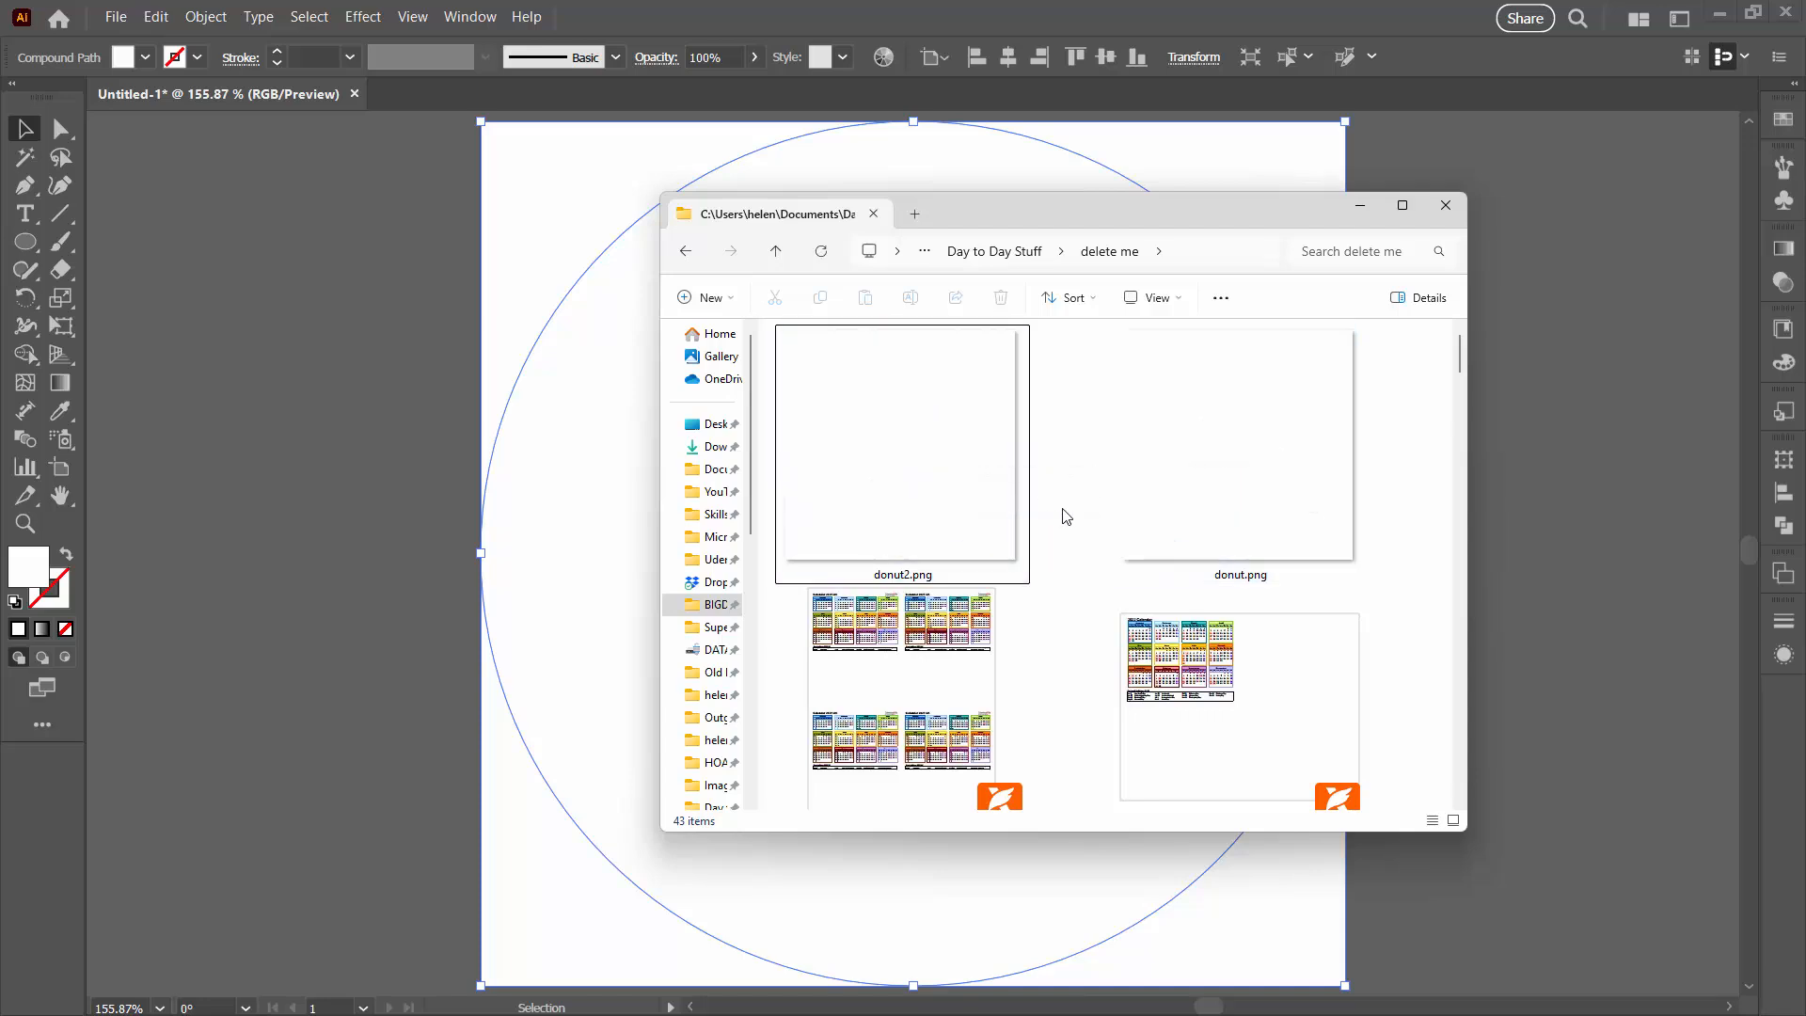
{"action": "left_click", "coordinate": [906, 469]}
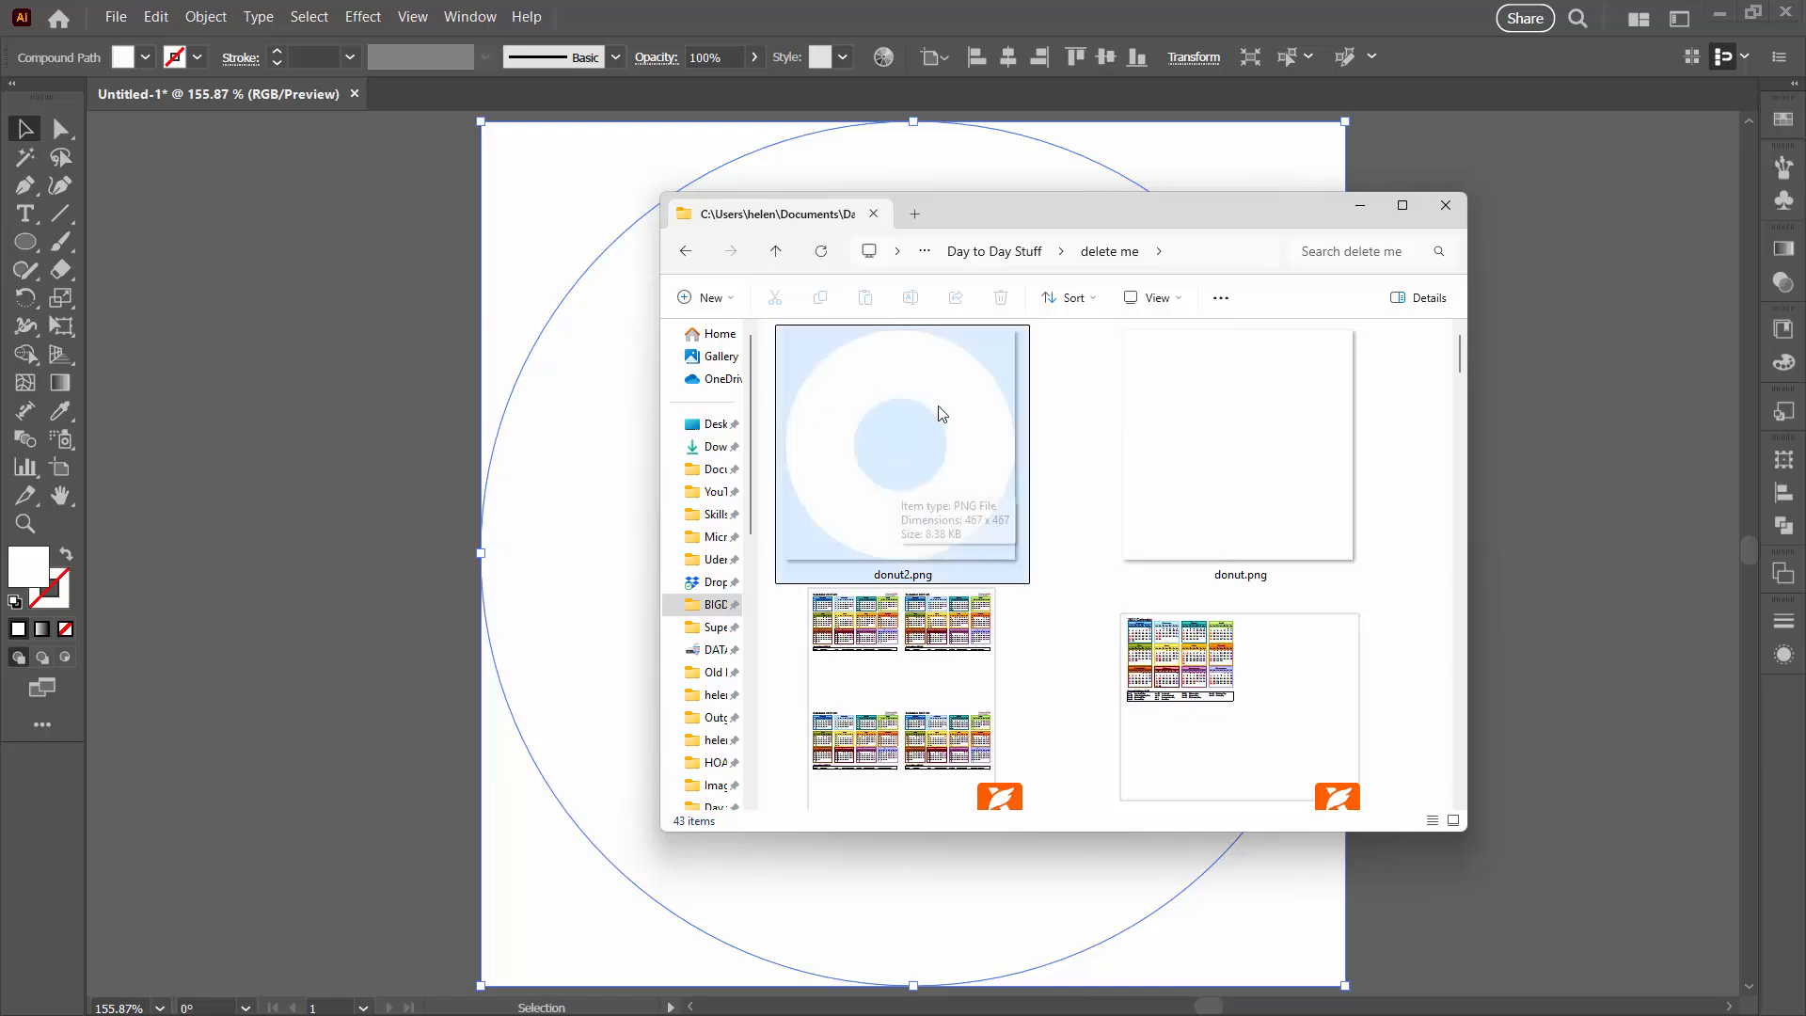